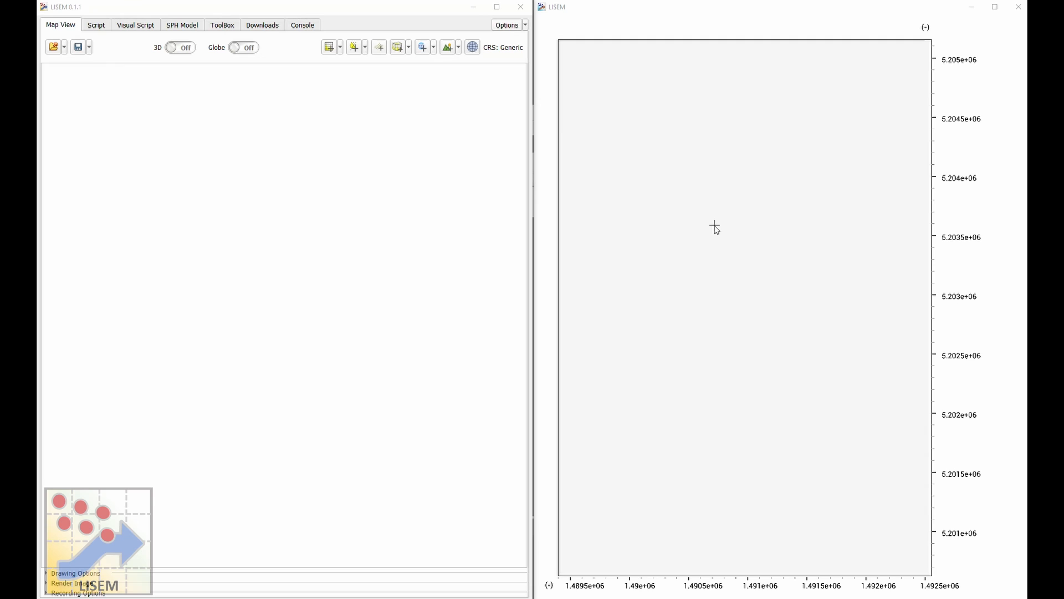
- Review the SPH model's time settings and its input, map and output directories
click(174, 28)
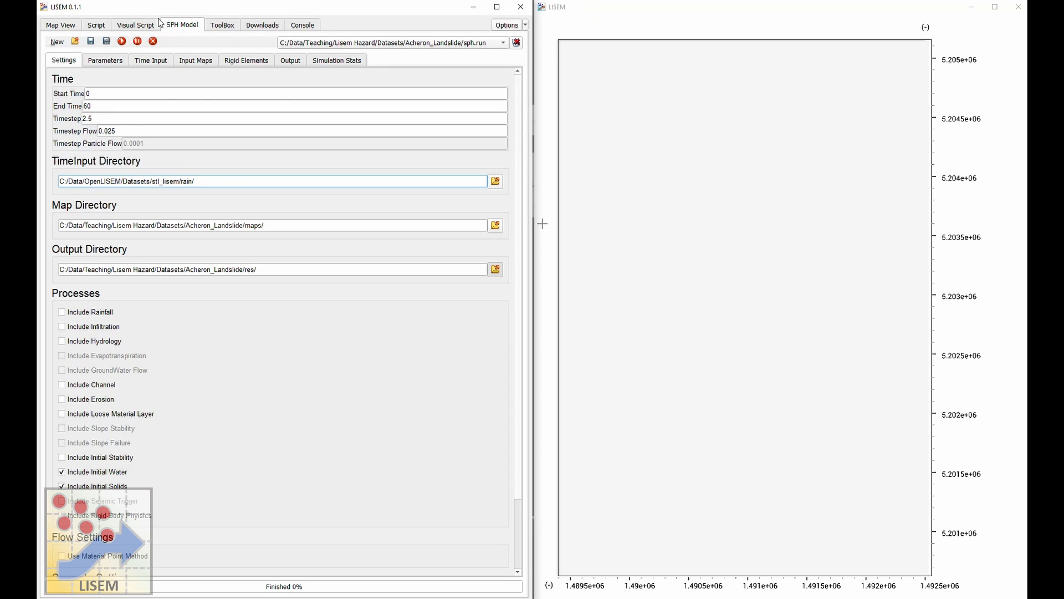
click(111, 93)
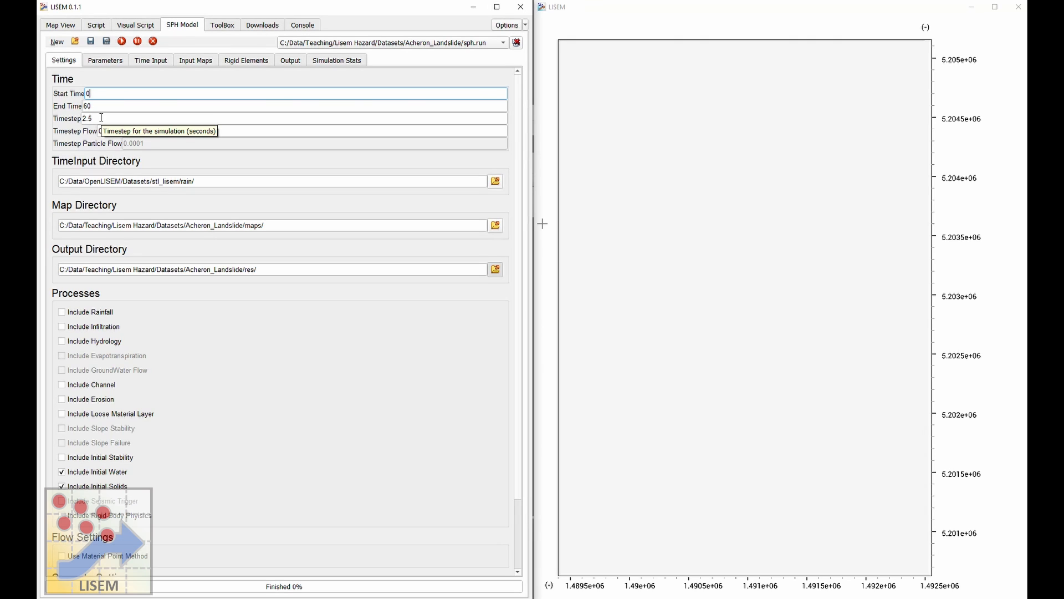
click(101, 117)
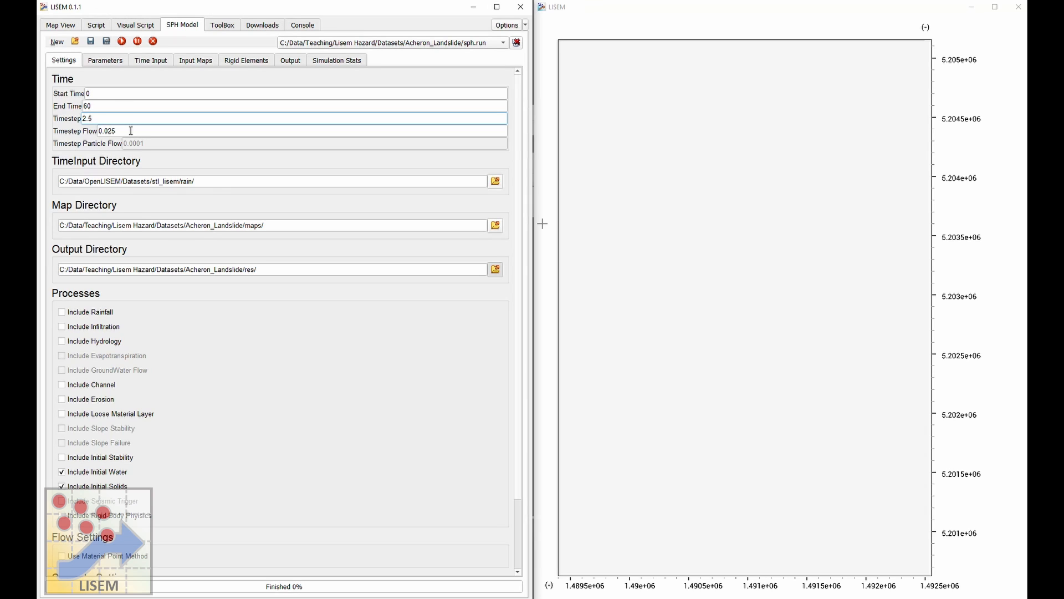
scroll(127, 125, down, 2)
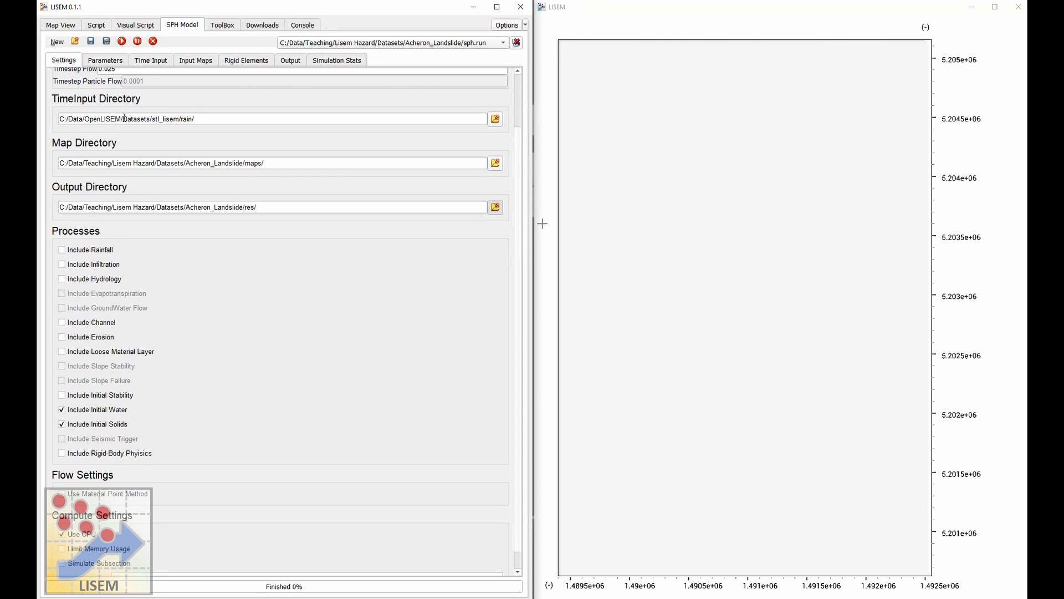
- Examine the header of the rainfall file dominica 50y synthetic.txt in the script editor, including its column names and units
click(97, 24)
click(139, 108)
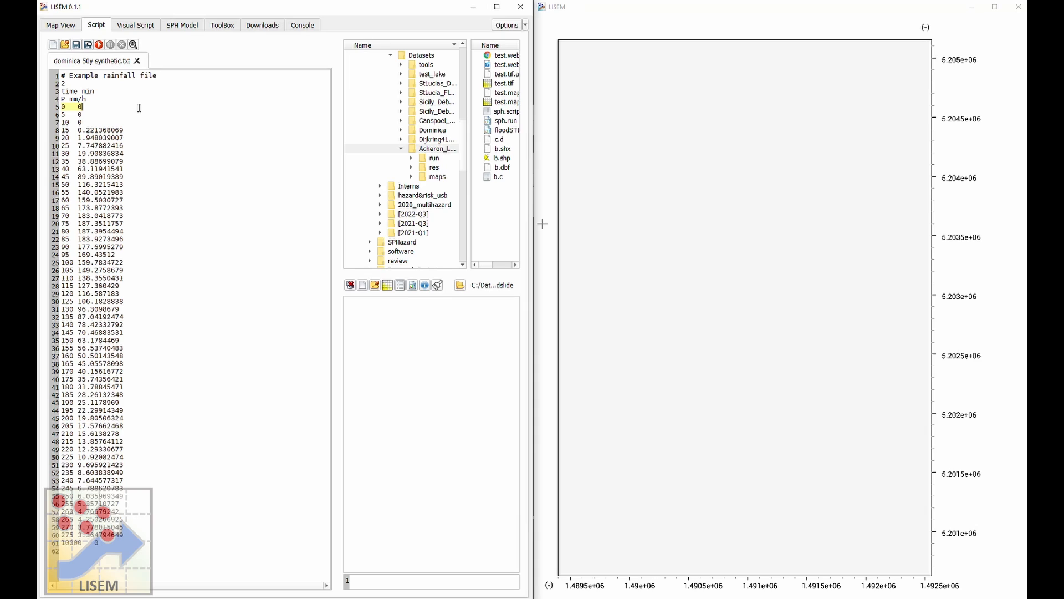
drag(158, 77, 60, 99)
drag(95, 91, 87, 92)
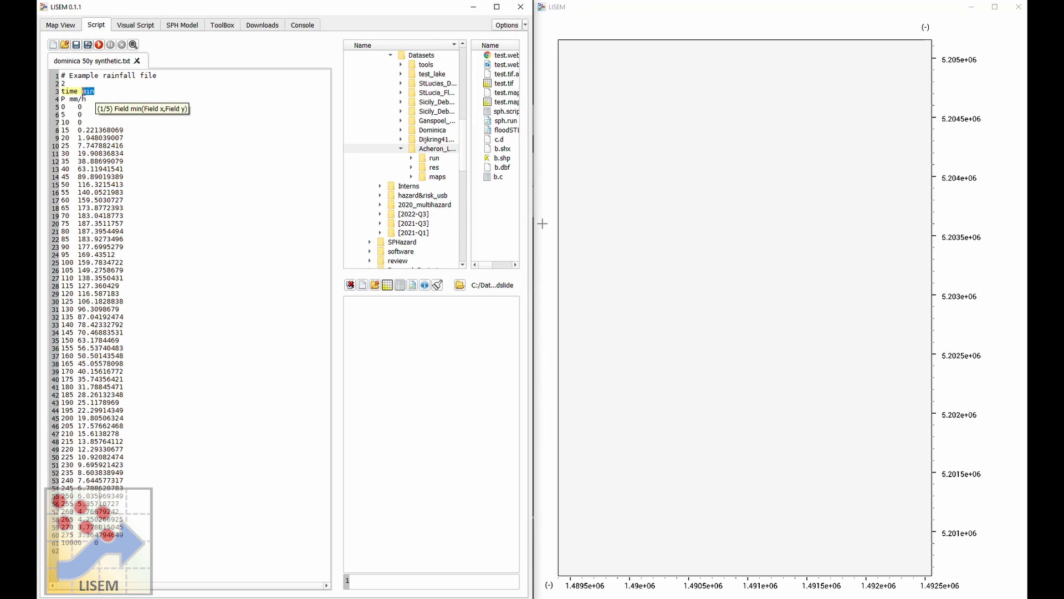
click(71, 99)
drag(71, 99, 90, 99)
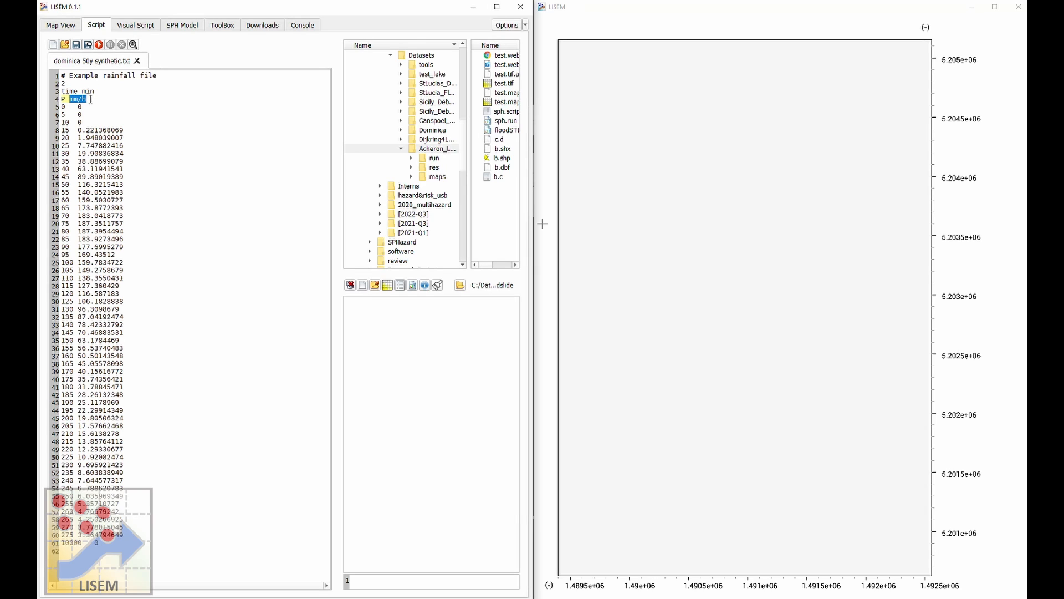
double_click(89, 92)
- Examine the rainfall file's time and intensity rows, including the last two entries
drag(62, 109, 143, 547)
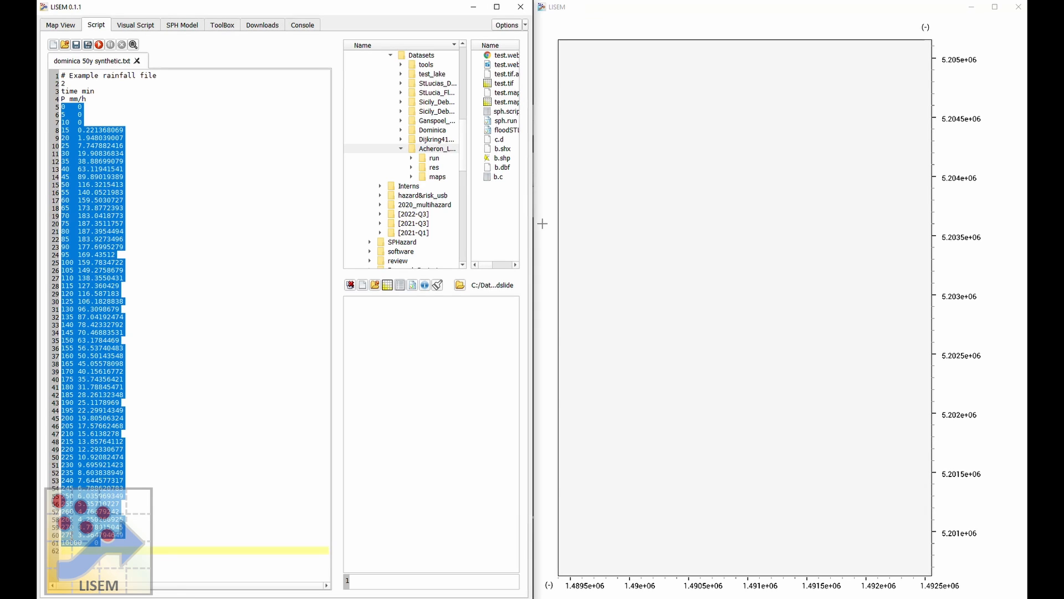
click(74, 535)
mouse_move(79, 535)
mouse_down()
mouse_move(130, 536)
mouse_move(61, 542)
mouse_up()
click(129, 537)
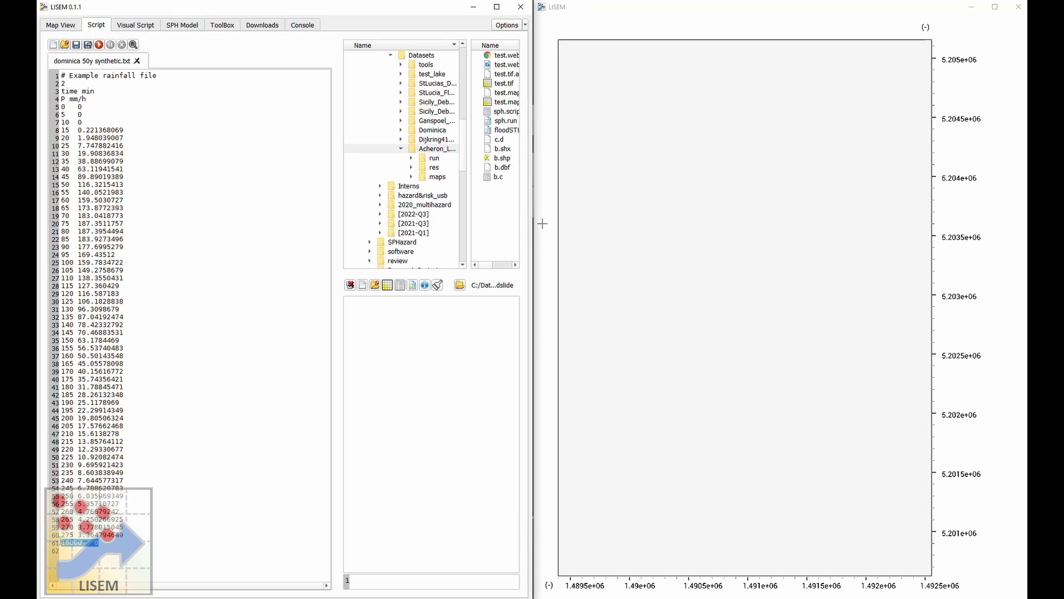
drag(74, 533, 57, 538)
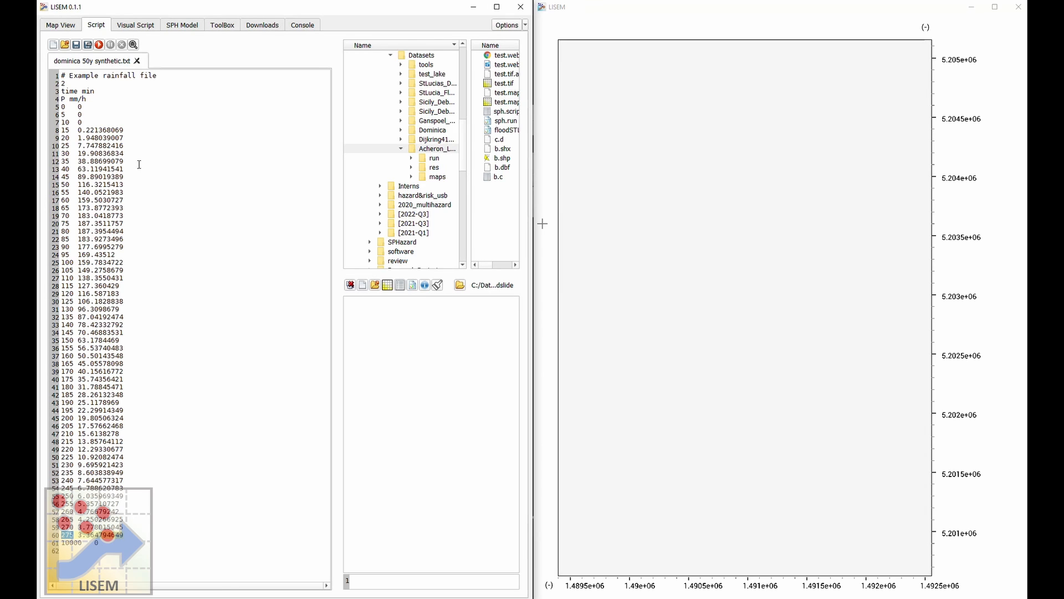
- In the SPH model settings, try enabling Include Hydrology to check its dependent evapotranspiration and groundwater flow processes, and disable it again
click(183, 25)
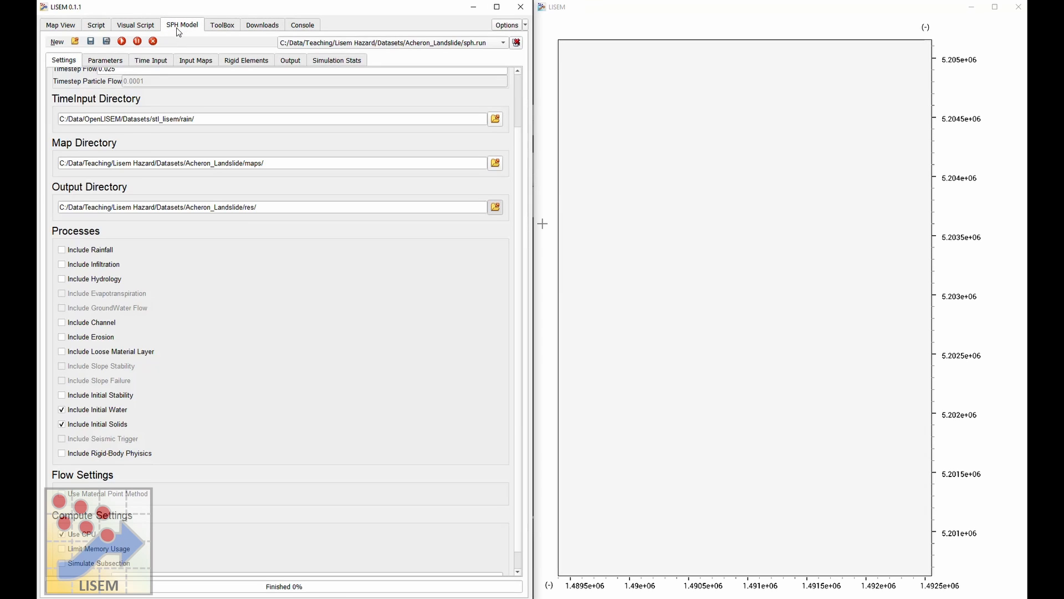
scroll(180, 272, down, 1)
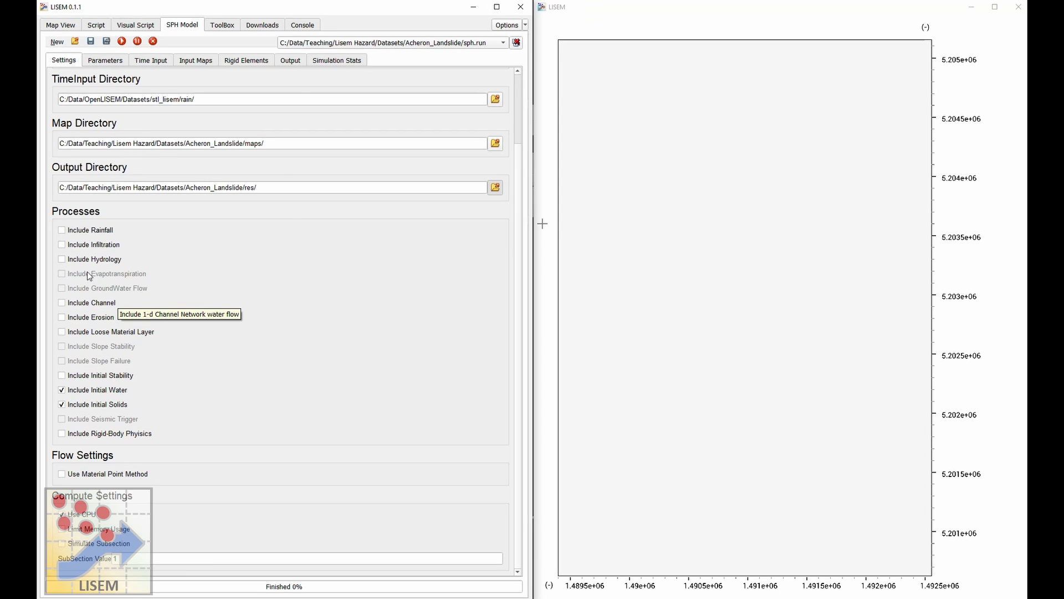
click(73, 258)
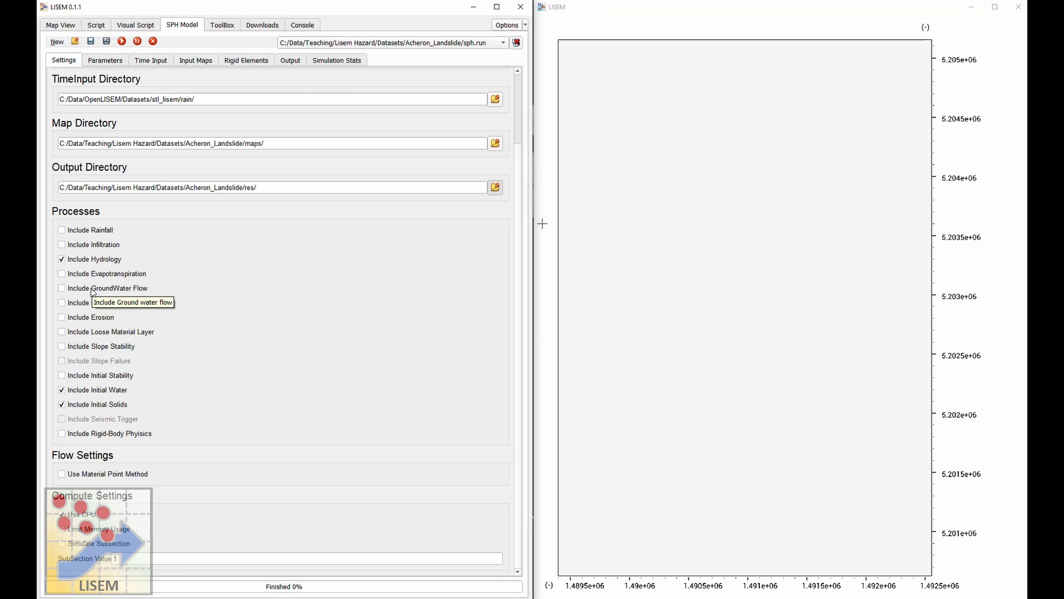
click(92, 288)
click(93, 284)
click(94, 261)
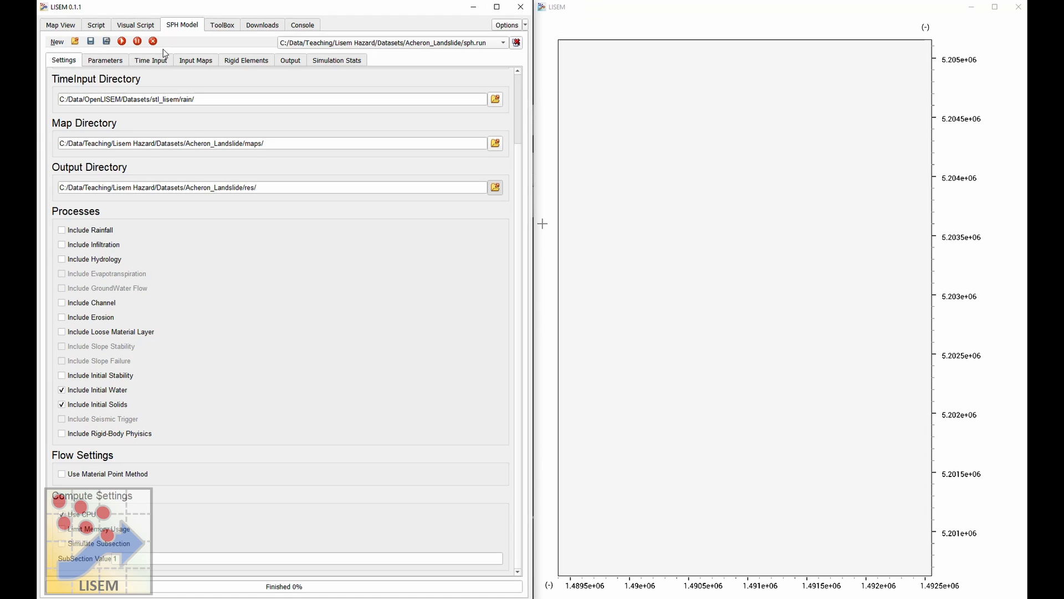
- Review the SPH model's climate inputs and look at the rainfall file selection without choosing a file
scroll(168, 334, up, 2)
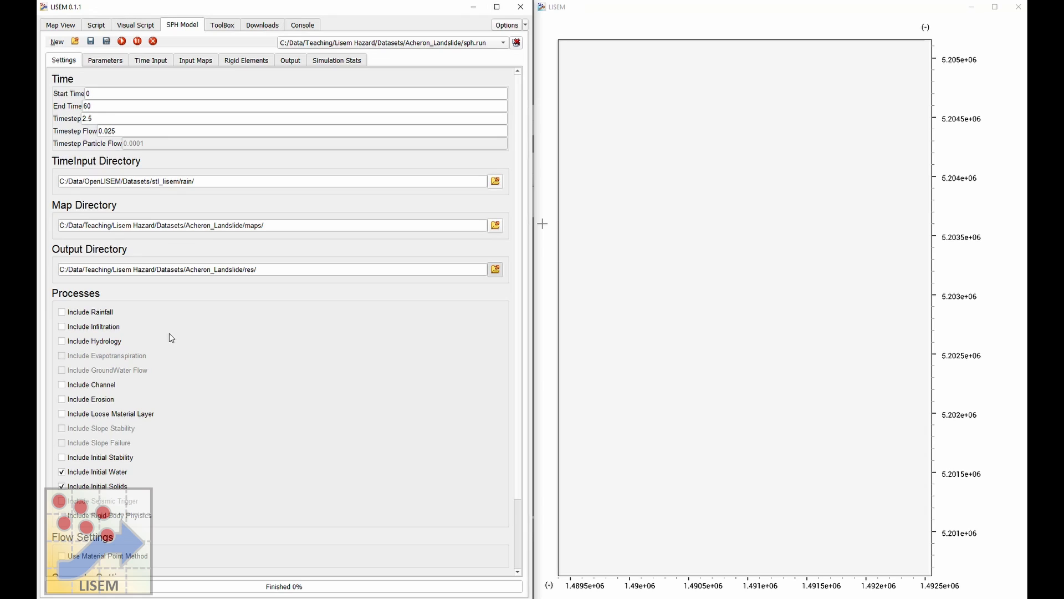
click(138, 62)
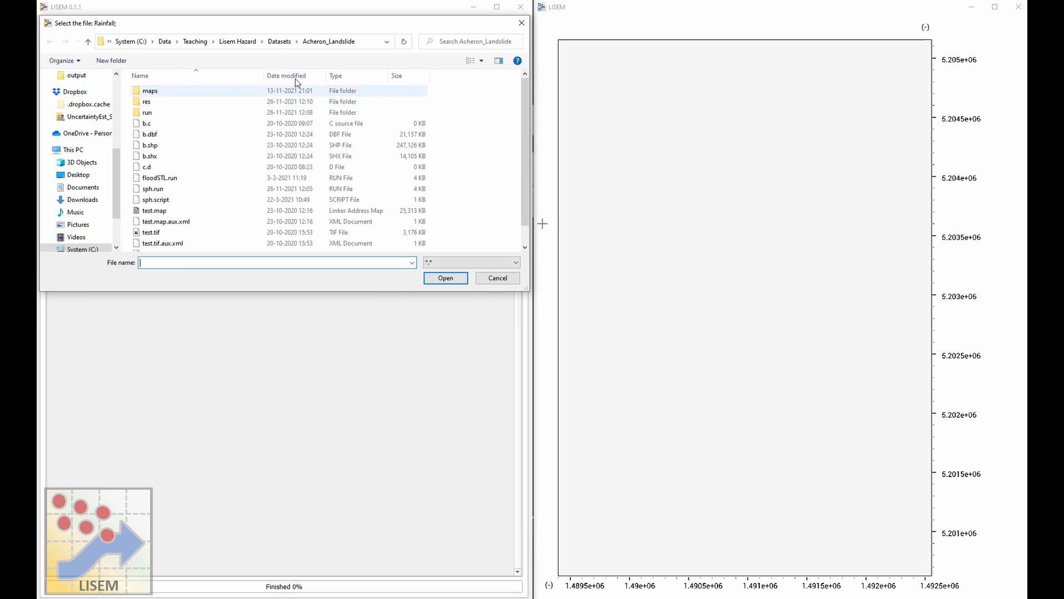
click(522, 23)
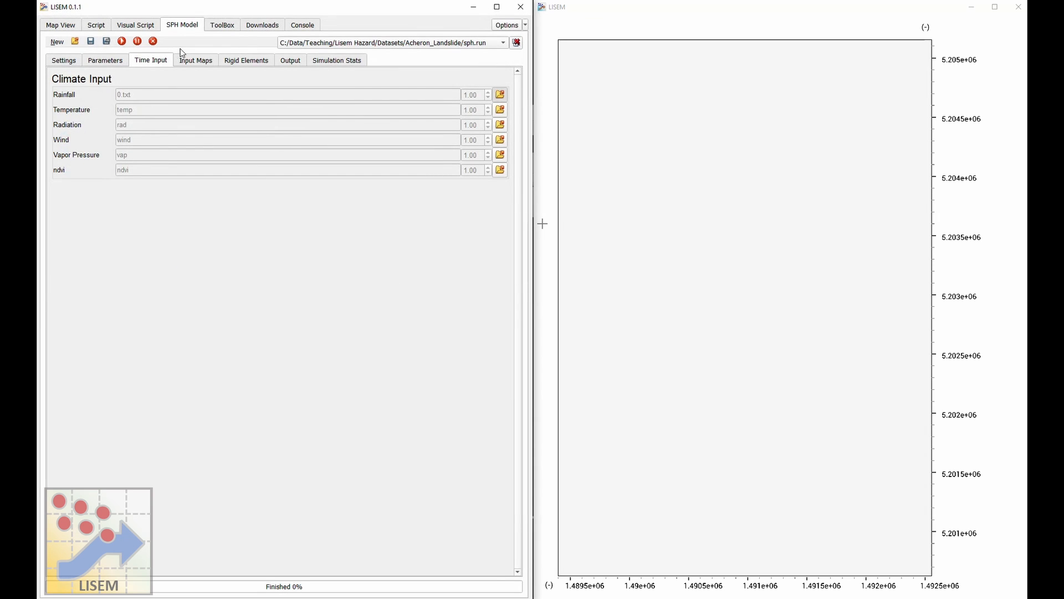
- Review the topography input maps and browse the files available for the DEM without choosing another one
click(187, 61)
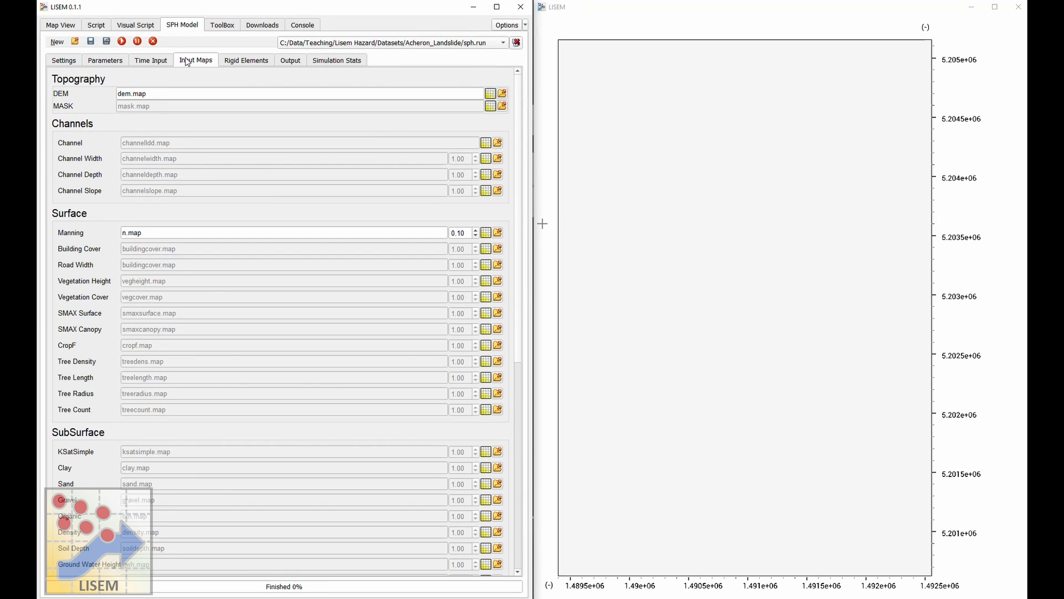
click(150, 98)
drag(151, 98, 117, 95)
click(117, 95)
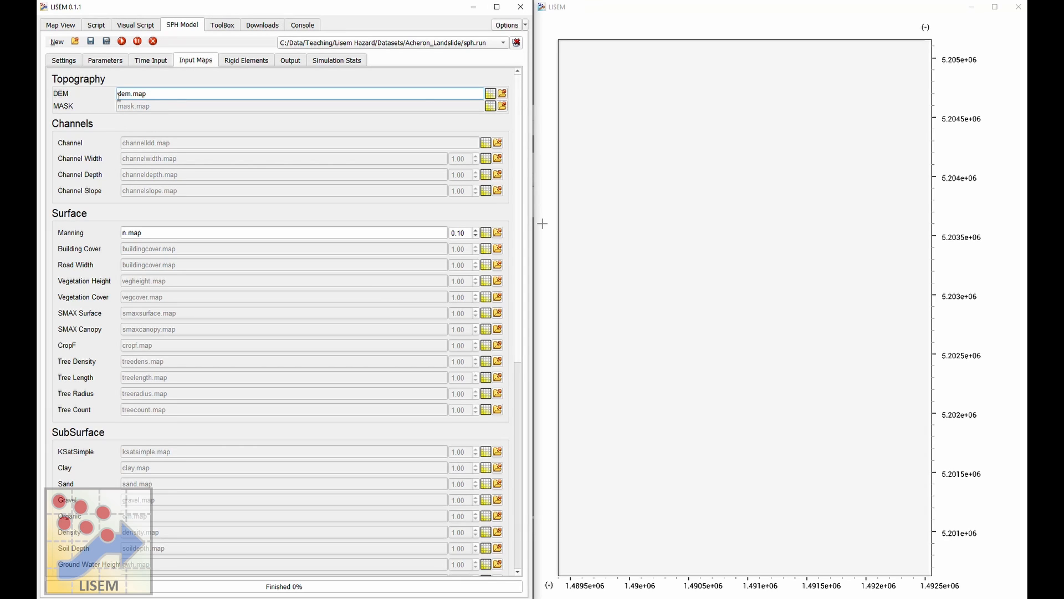
click(502, 98)
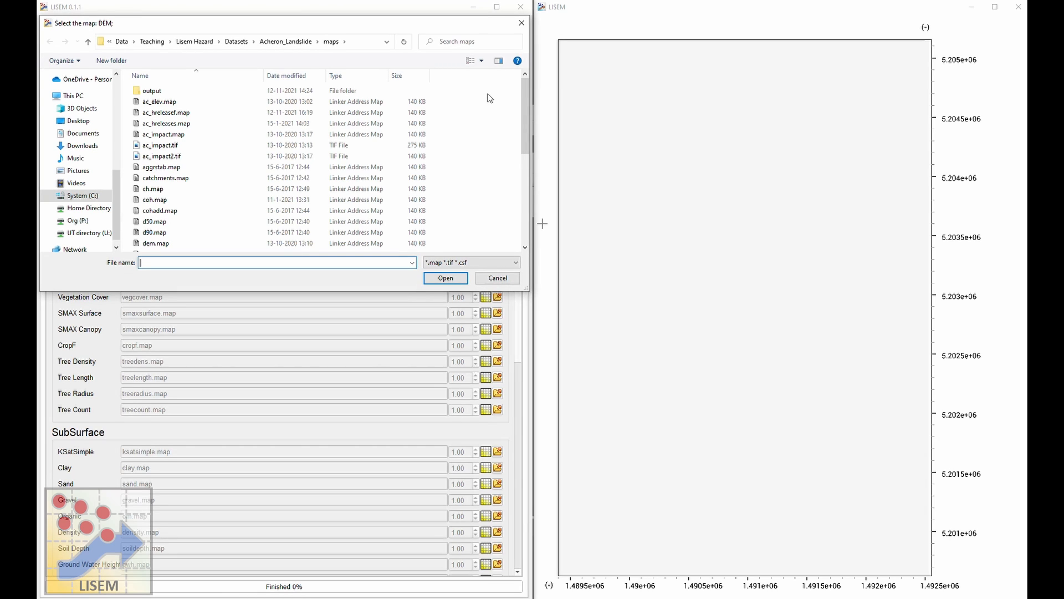
click(521, 23)
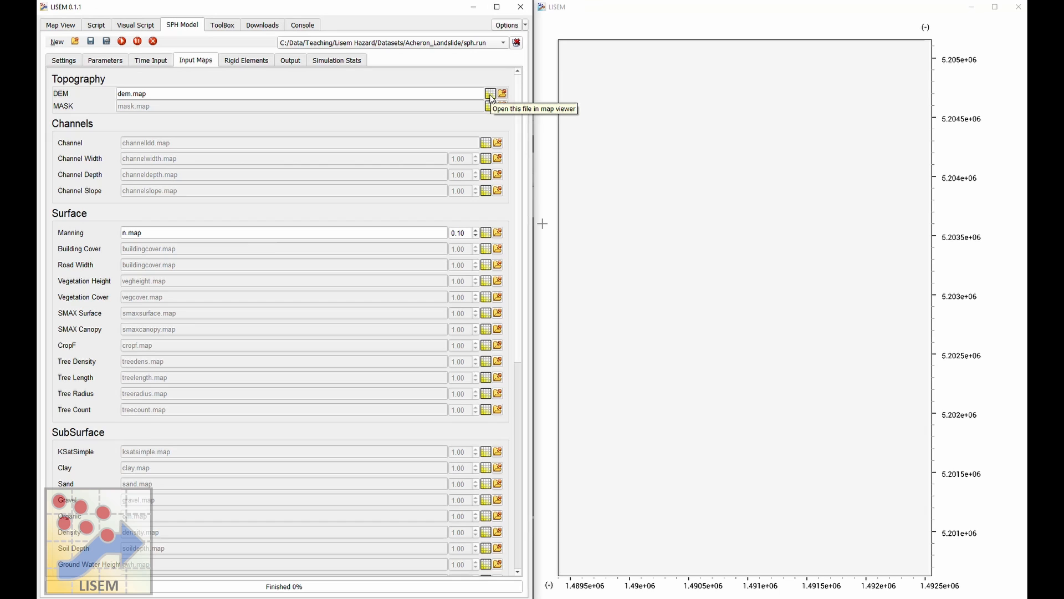
- Display the DEM input dem.map in the map viewer and inspect the terrain
click(490, 94)
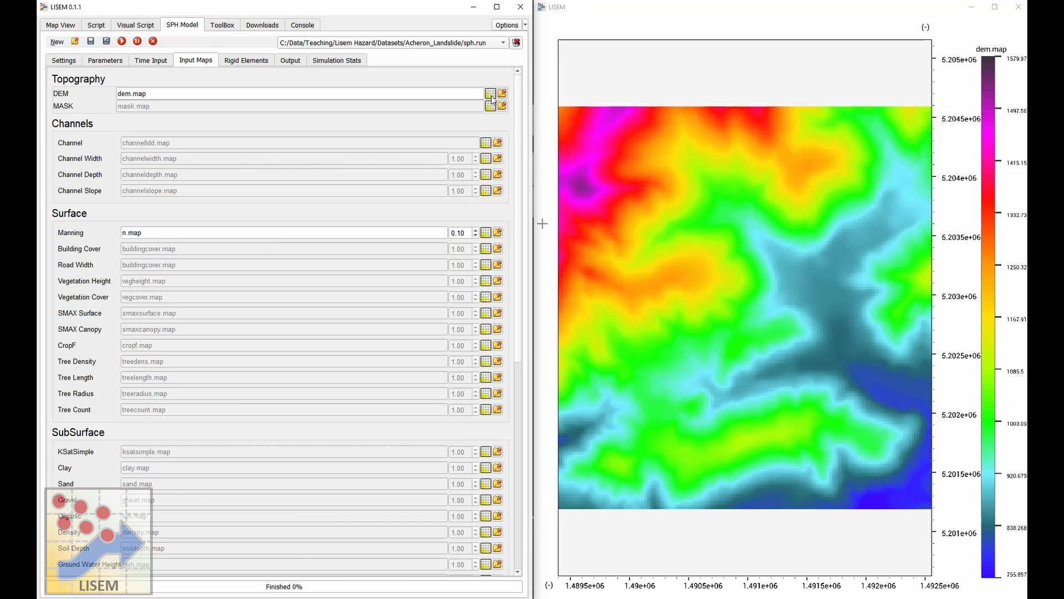
scroll(745, 307, down, 2)
scroll(745, 306, down, 1)
drag(721, 309, 658, 312)
scroll(703, 312, down, 5)
scroll(655, 310, up, 4)
scroll(712, 310, up, 2)
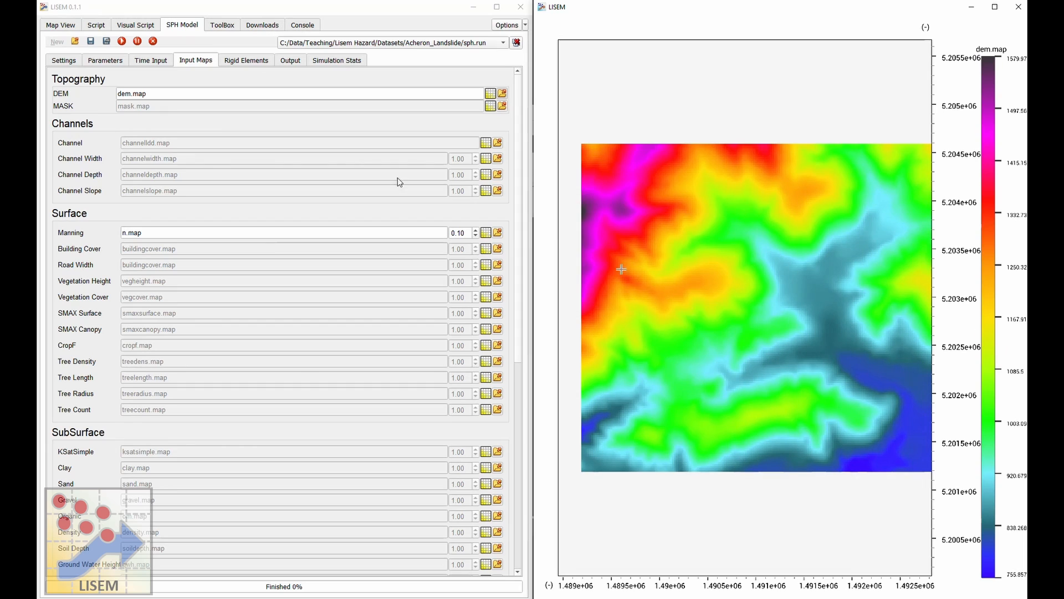
- Review the Manning surface input and the boundary condition maps for initial fluid and solid height, density, friction angle and rock size
click(157, 233)
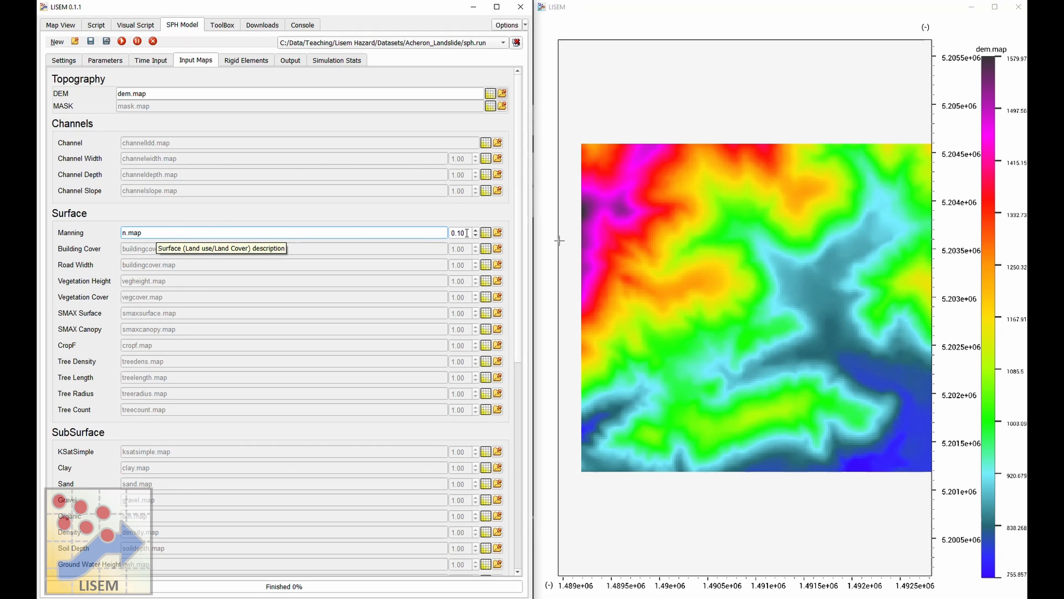
drag(469, 234, 449, 236)
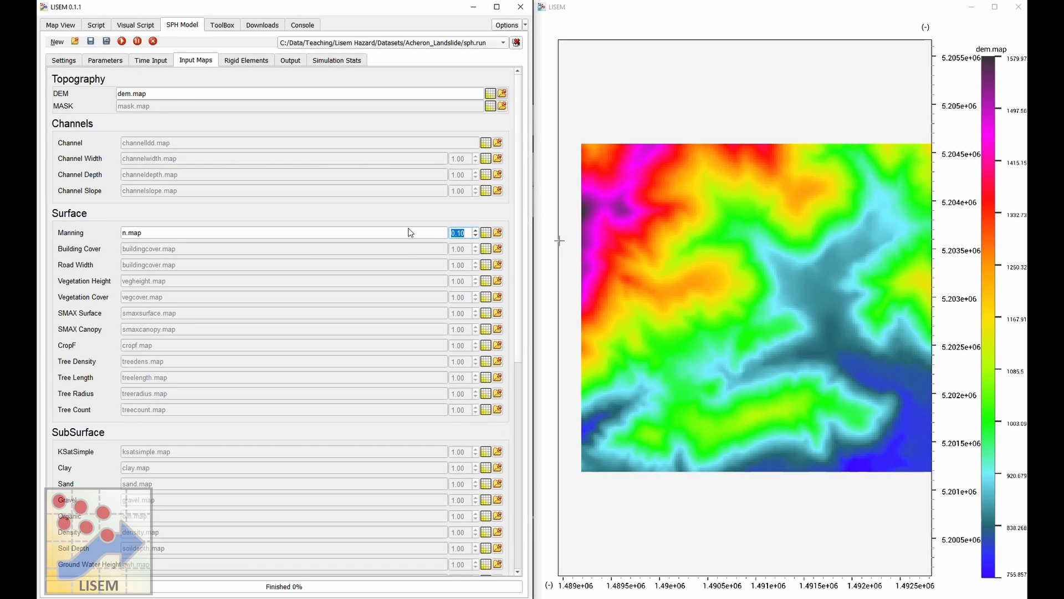
scroll(409, 230, down, 10)
click(138, 436)
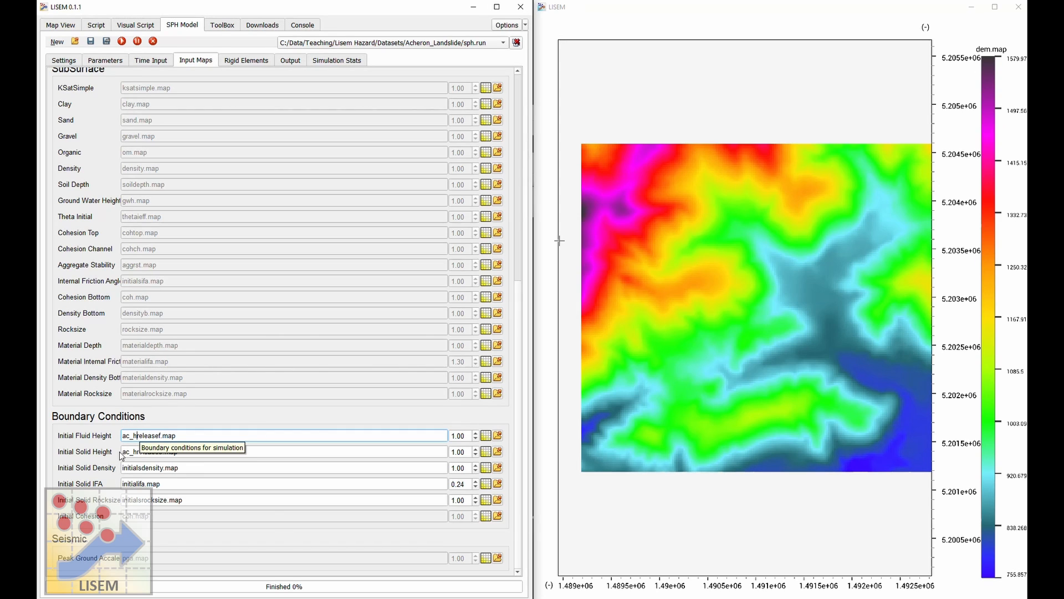
double_click(169, 467)
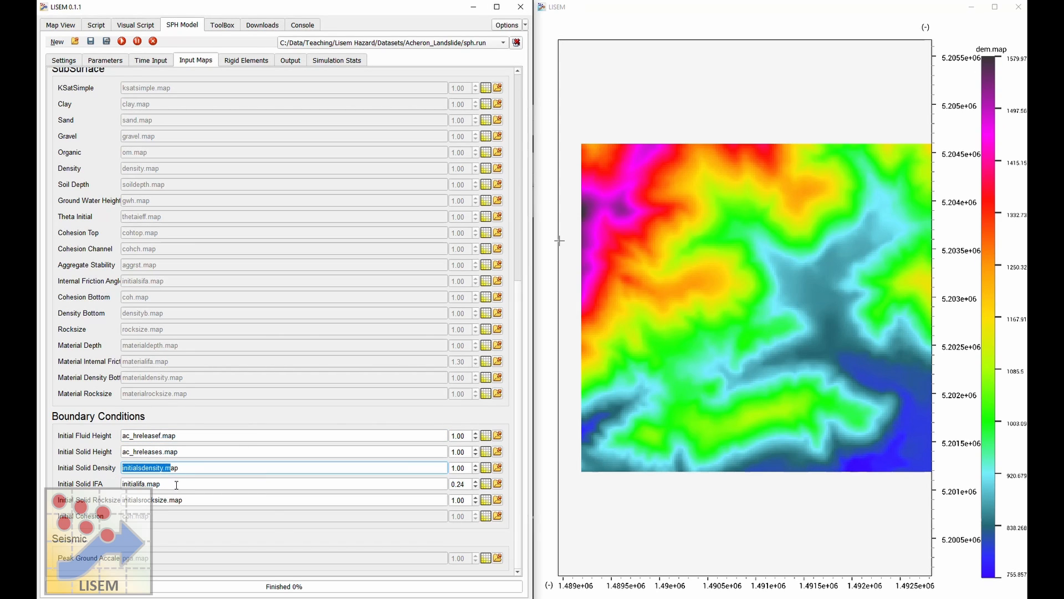
key(Tab)
key(Tab)
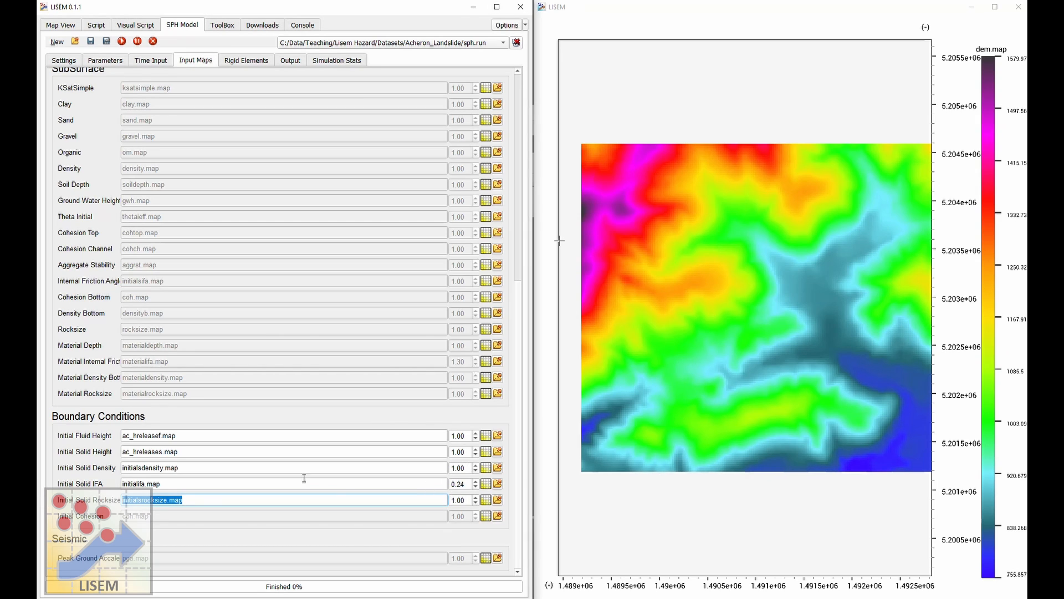
scroll(306, 480, up, 2)
scroll(306, 480, up, 5)
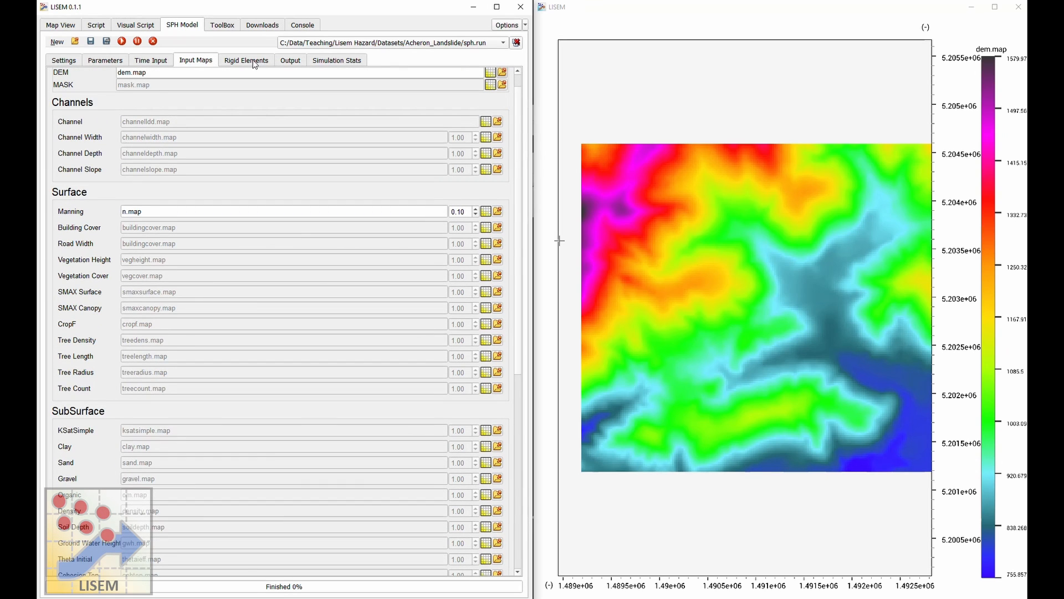
- Review the timeseries output options, the reporting interval and the simulation statistics
click(290, 60)
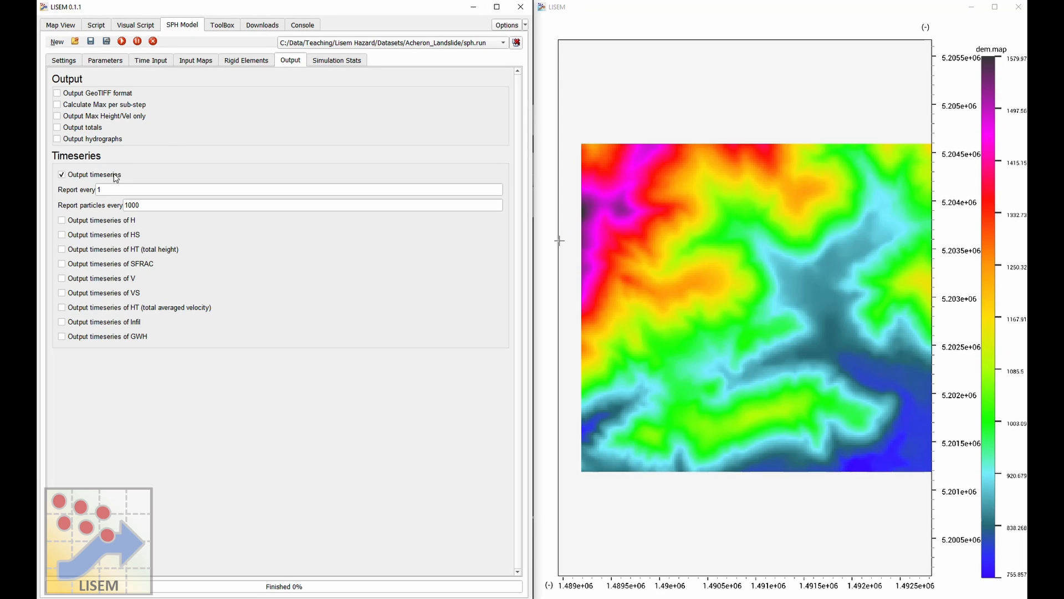
key(Tab)
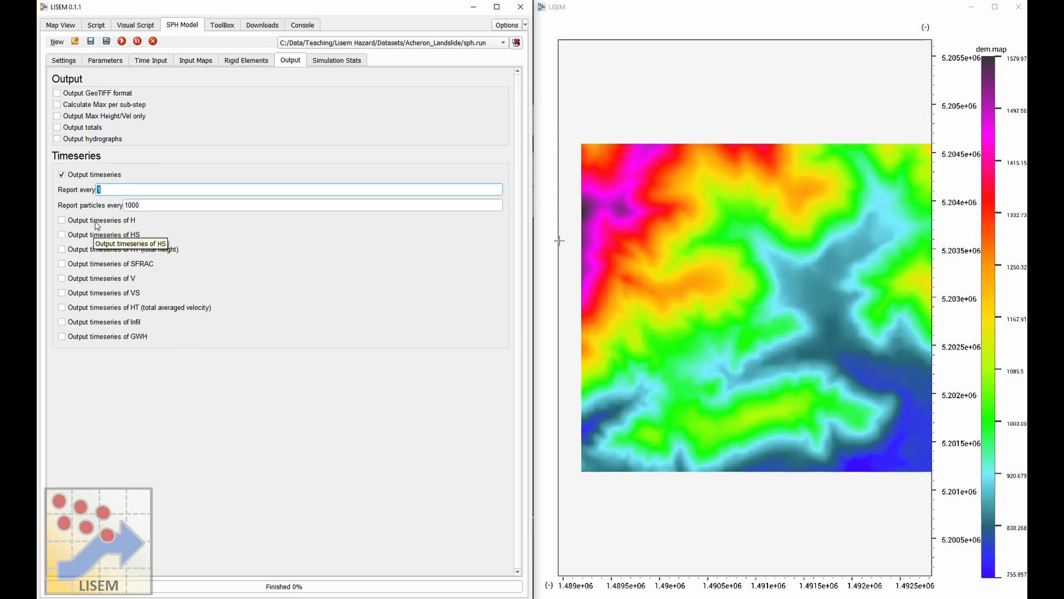
click(116, 189)
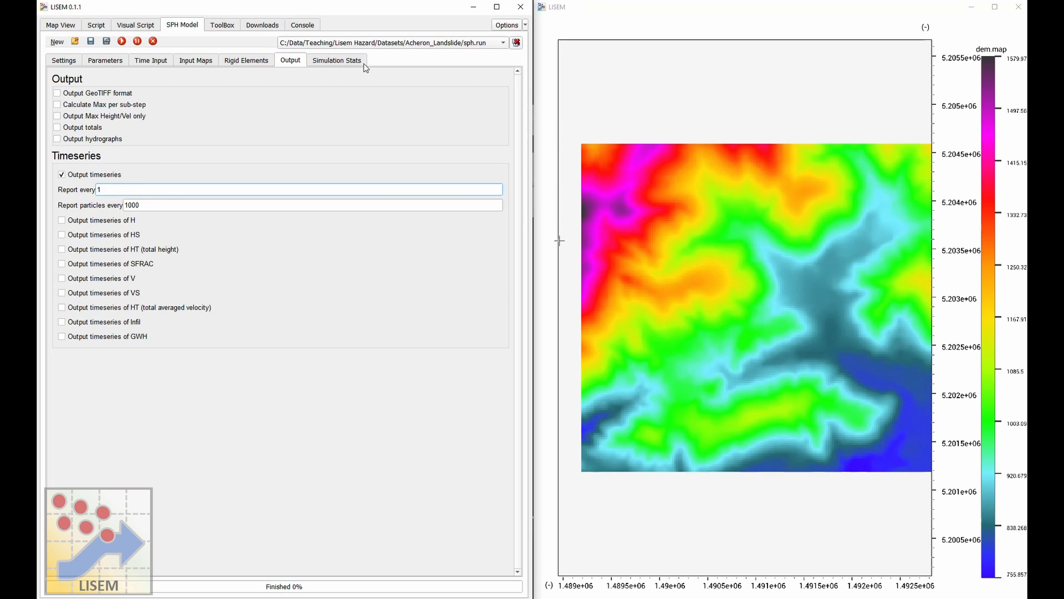
click(336, 62)
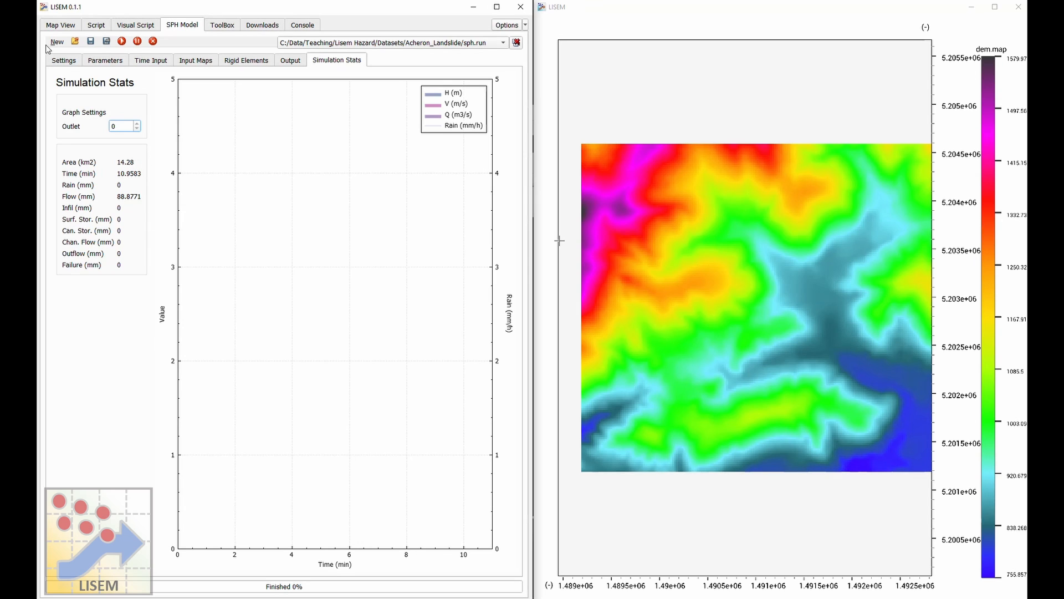
- Return to the general model settings and run the SPH simulation
click(114, 62)
click(63, 63)
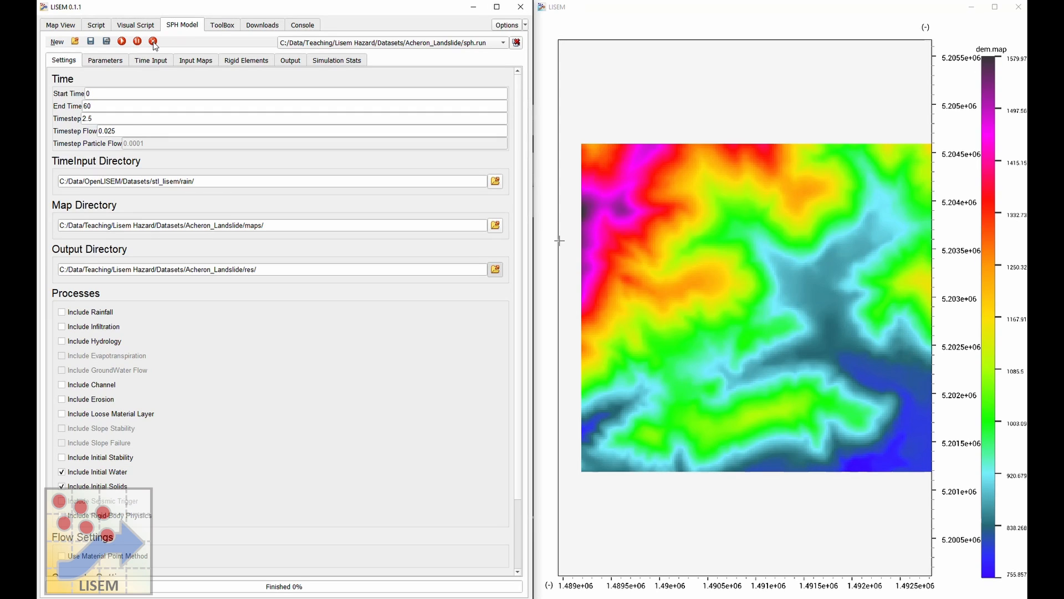
click(122, 44)
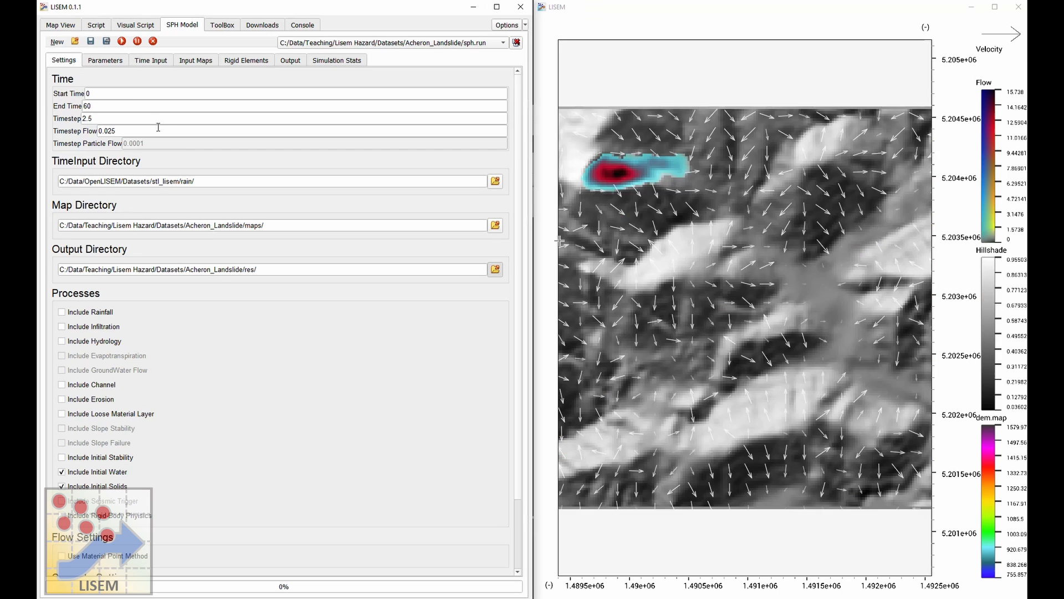
- Follow the simulated landslide's flow path over the hillshade from its source area down into the valley
drag(664, 231, 624, 237)
scroll(638, 234, down, 3)
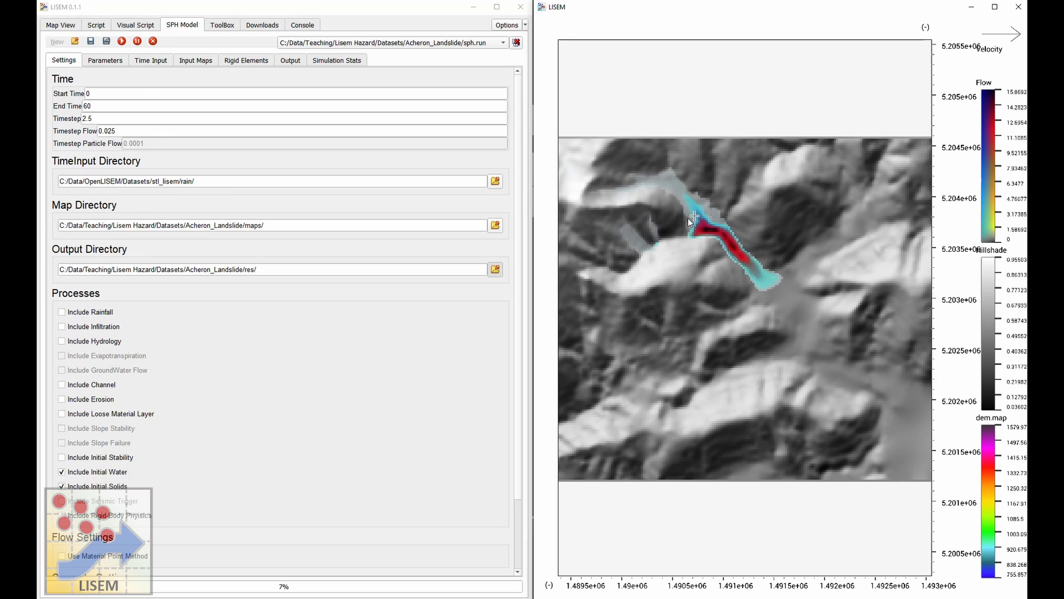
scroll(683, 224, up, 2)
drag(687, 231, 785, 283)
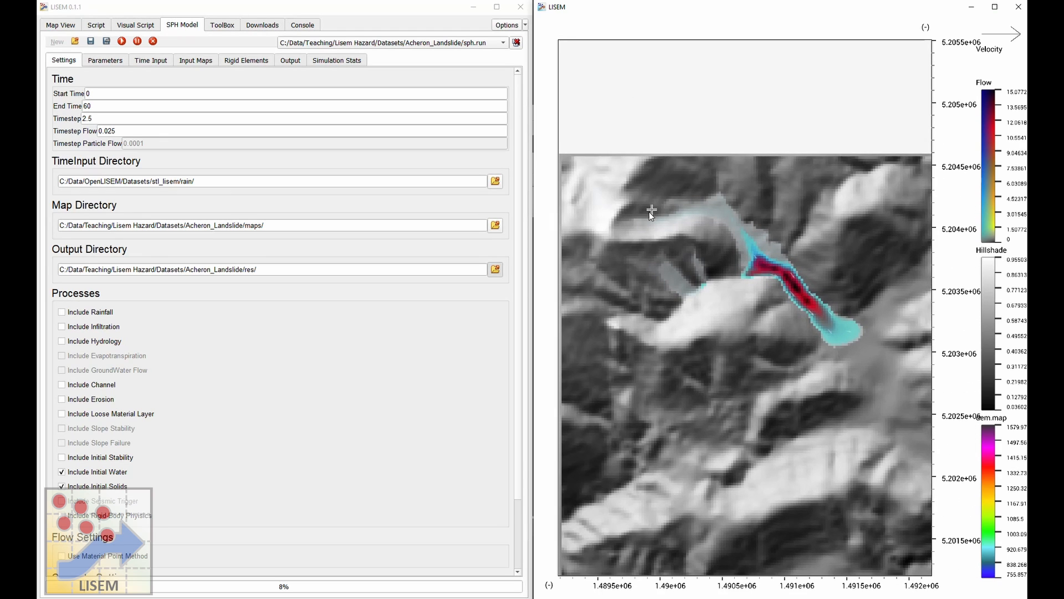
drag(703, 225, 653, 207)
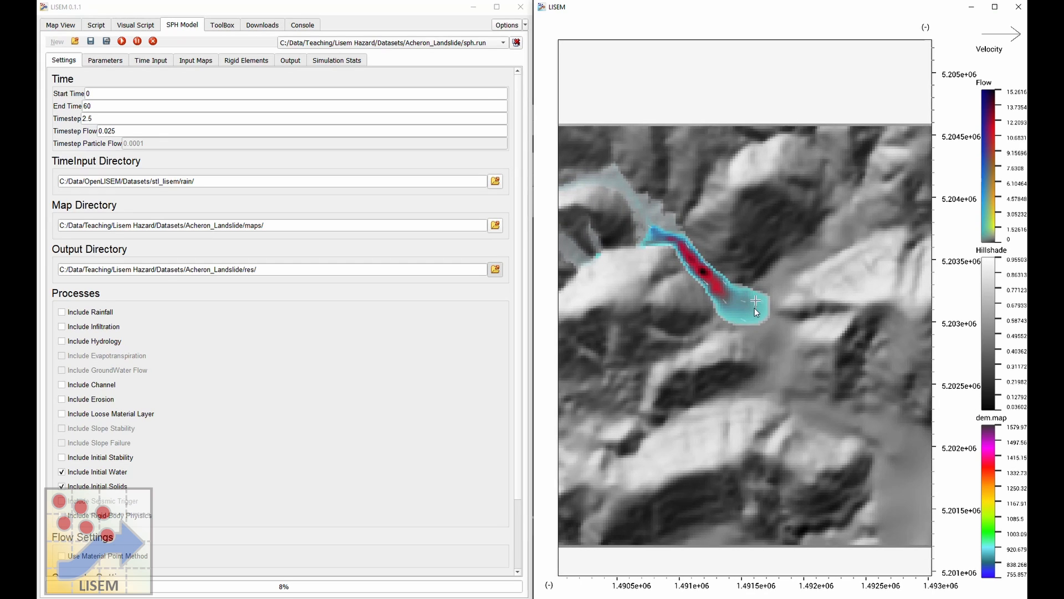
scroll(747, 279, down, 2)
scroll(747, 279, down, 1)
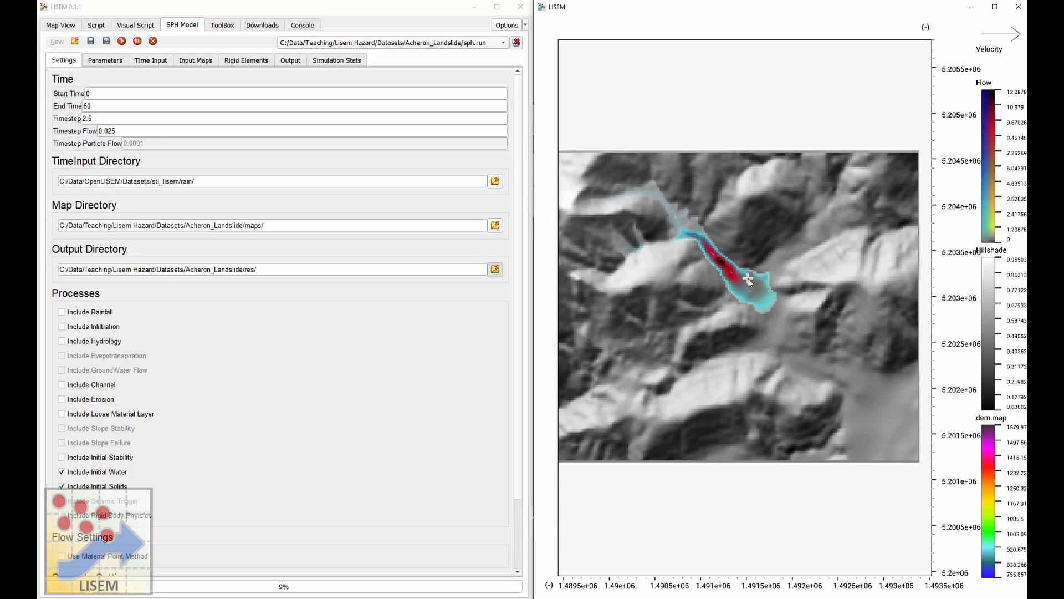
- Show the User Map layer in the map view and set its model variable to IFA
click(60, 25)
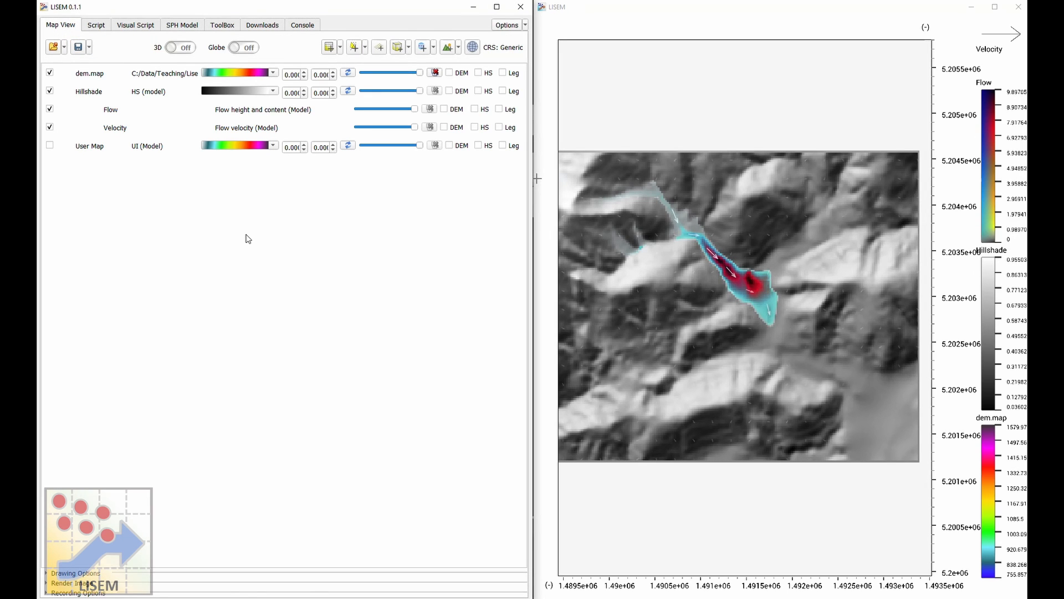
click(50, 145)
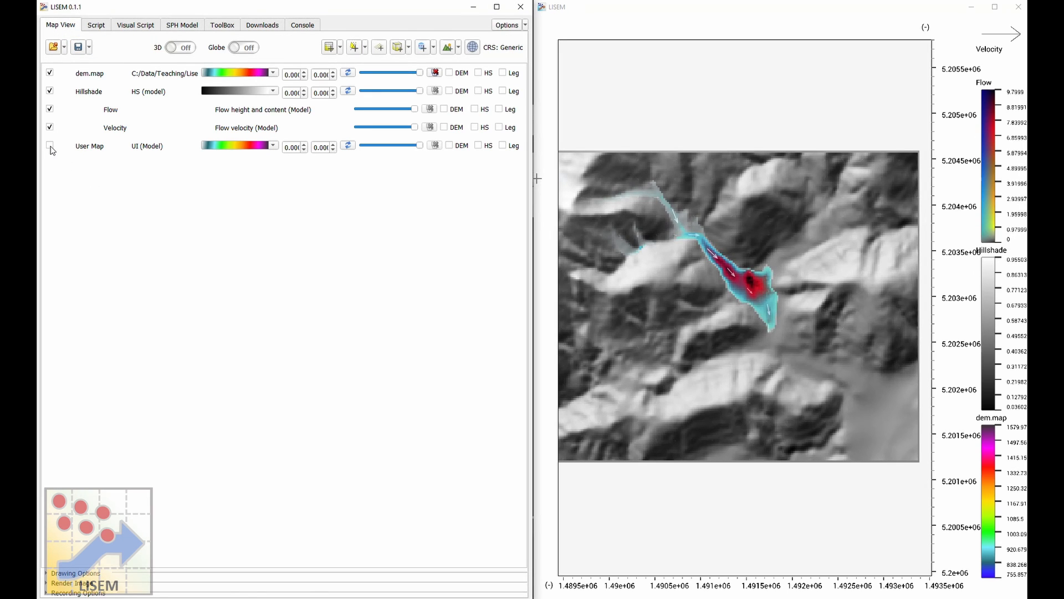
click(75, 574)
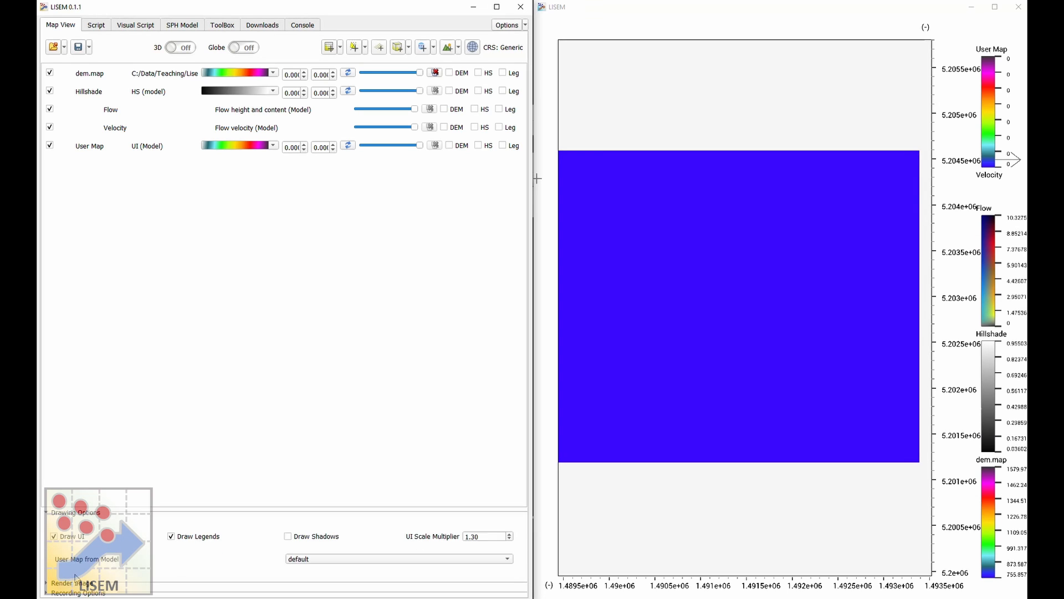
click(350, 559)
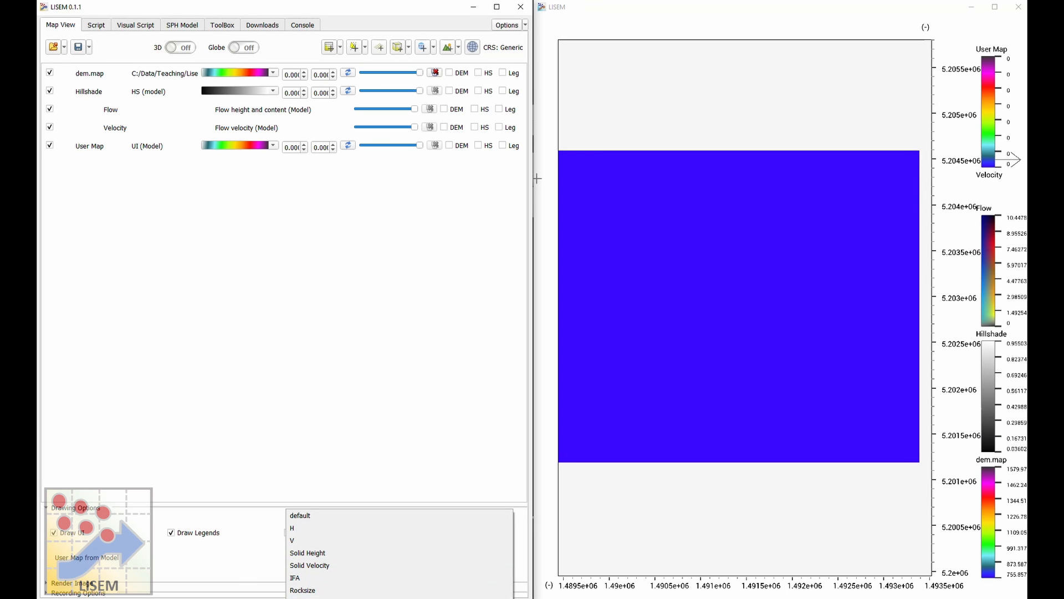
click(330, 578)
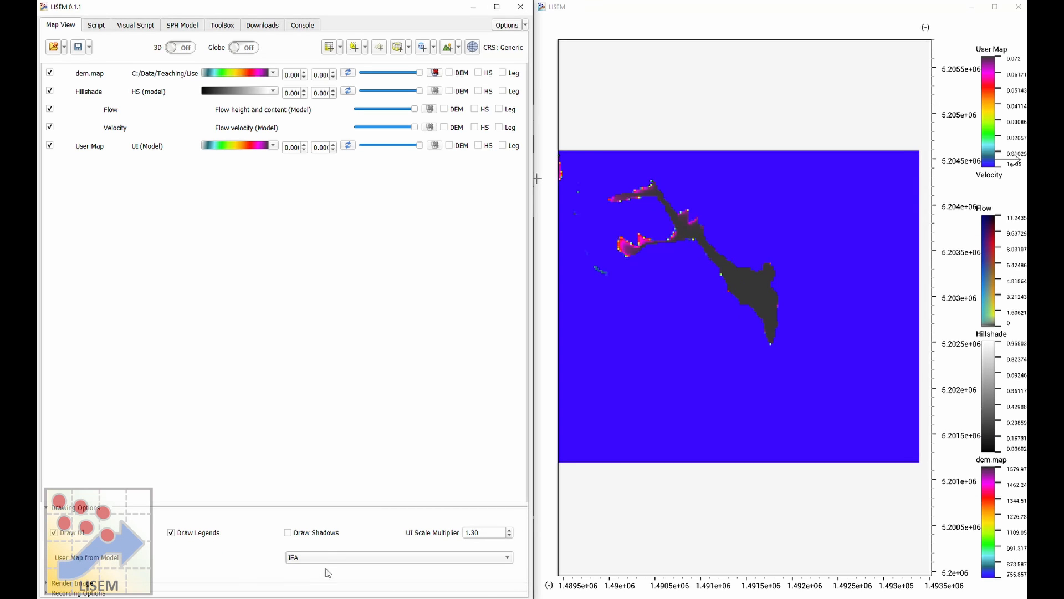
- Switch the user map from the model to Solid Height, V and DragC. in turn to compare the flow properties
click(327, 558)
click(322, 539)
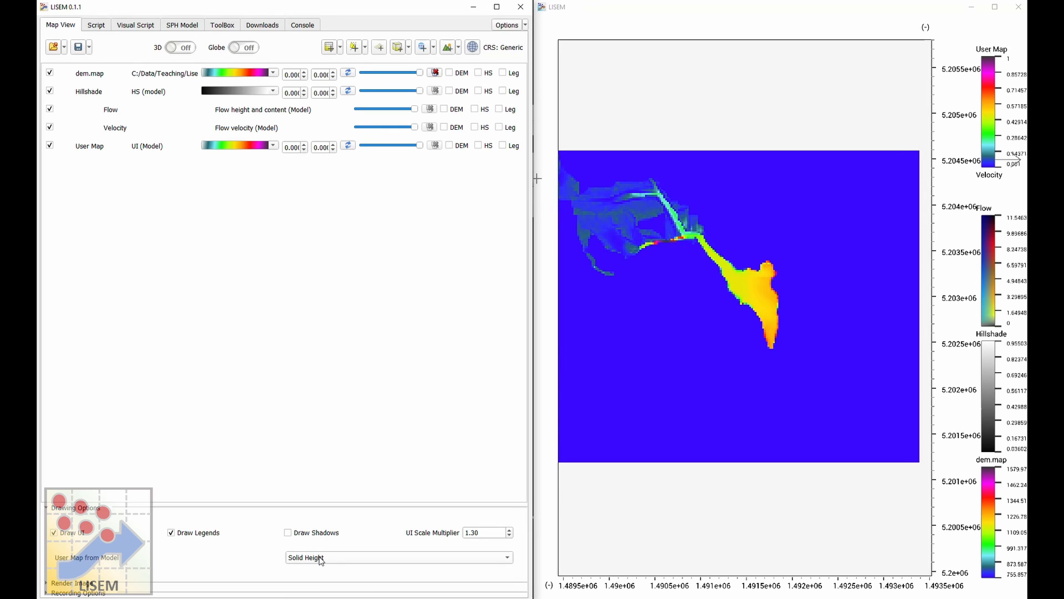
click(324, 559)
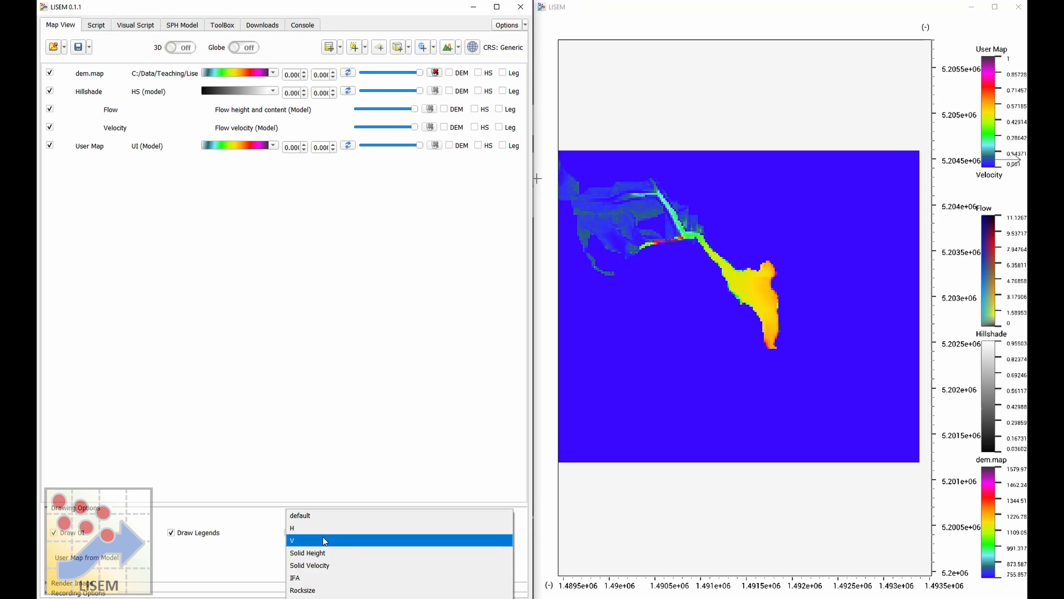
click(324, 541)
click(354, 557)
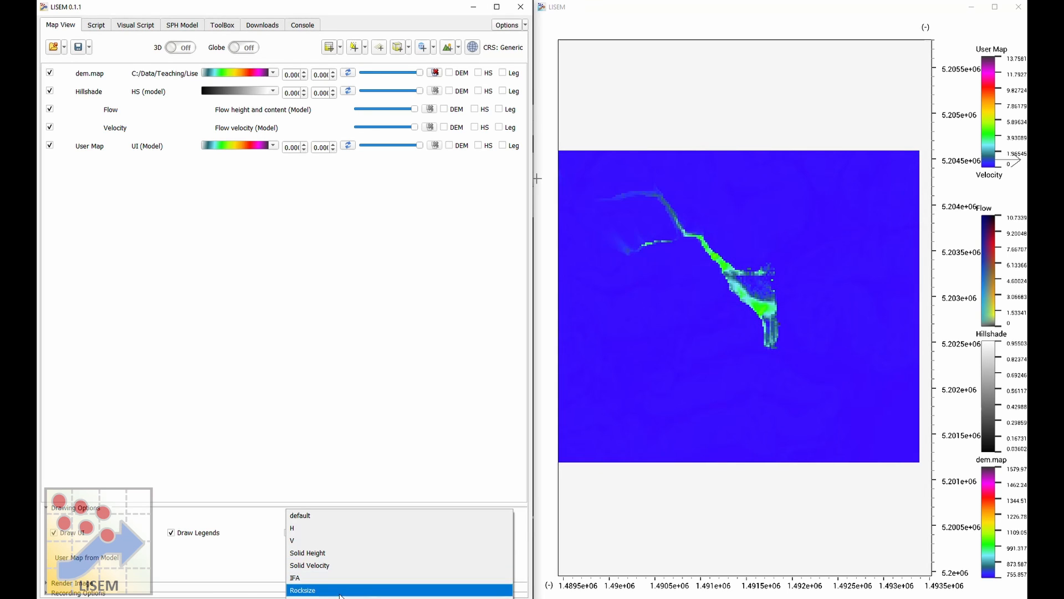
click(327, 593)
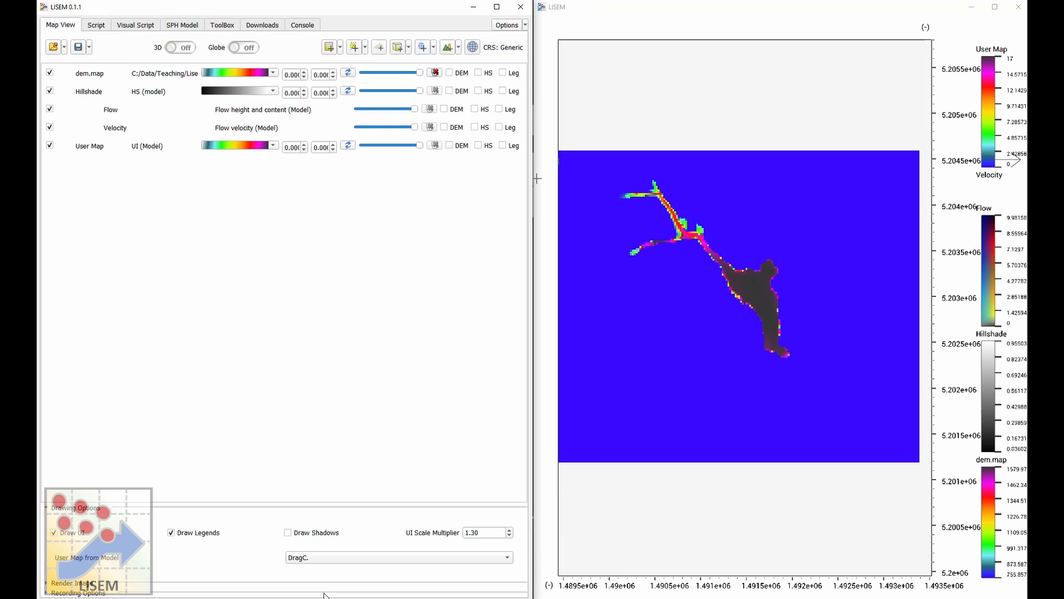
- Collapse the drawing options and hide the User Map layer, and stop the running SPH simulation
click(333, 557)
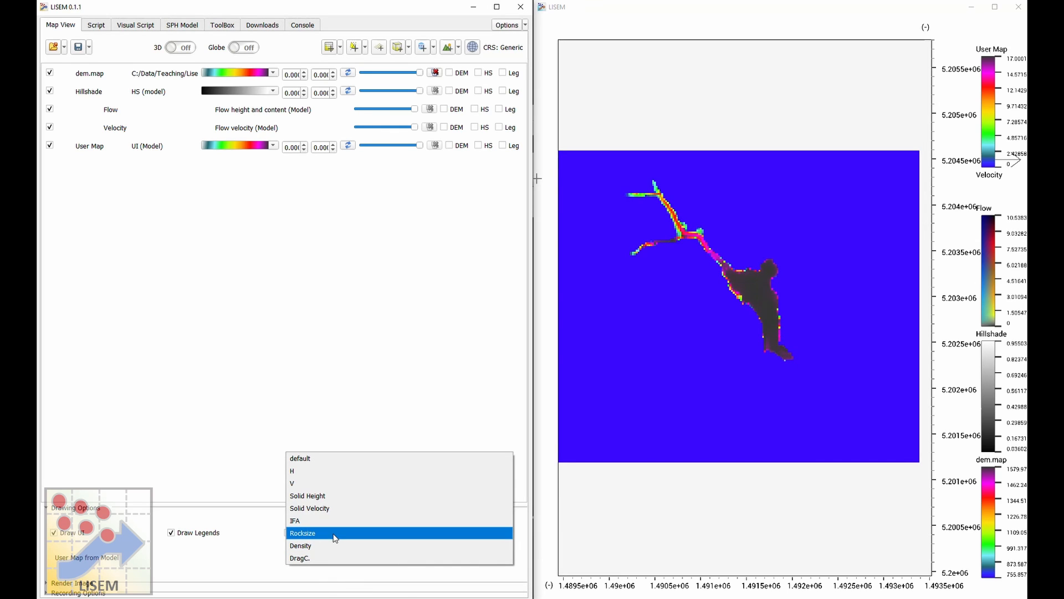
click(153, 561)
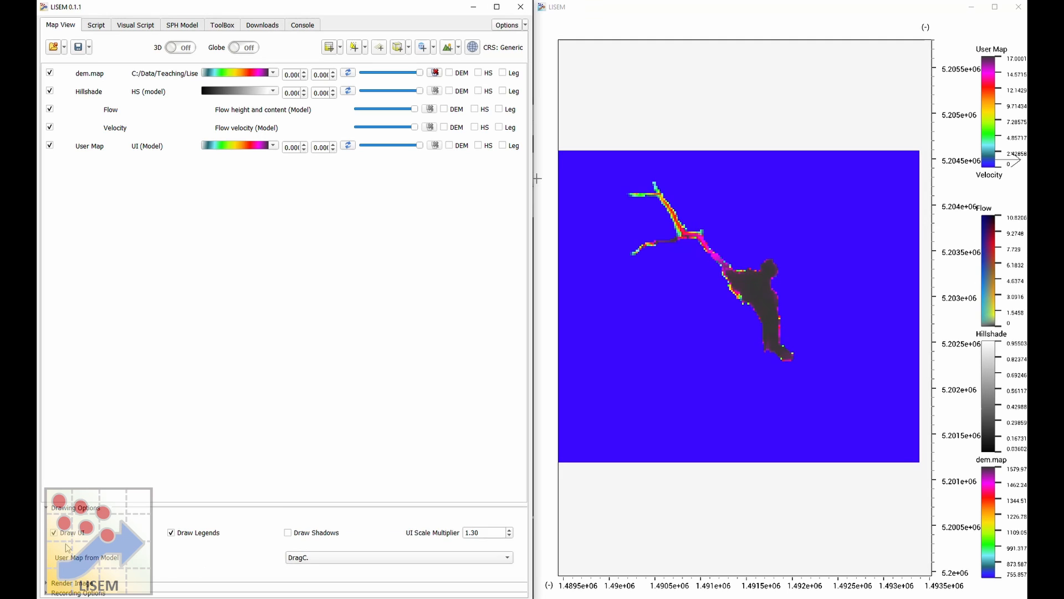
click(50, 506)
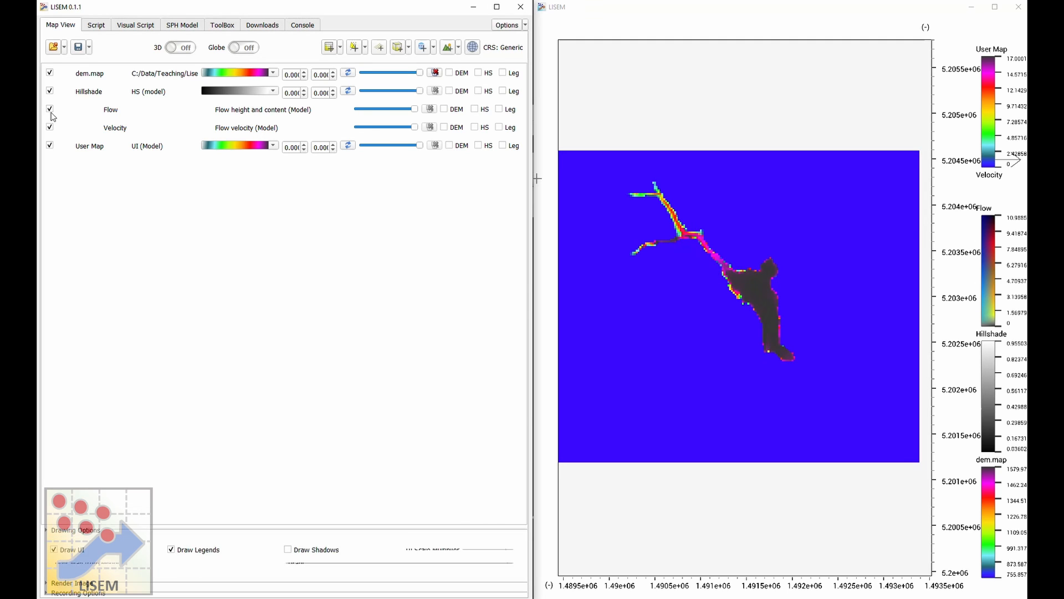
click(50, 146)
click(179, 25)
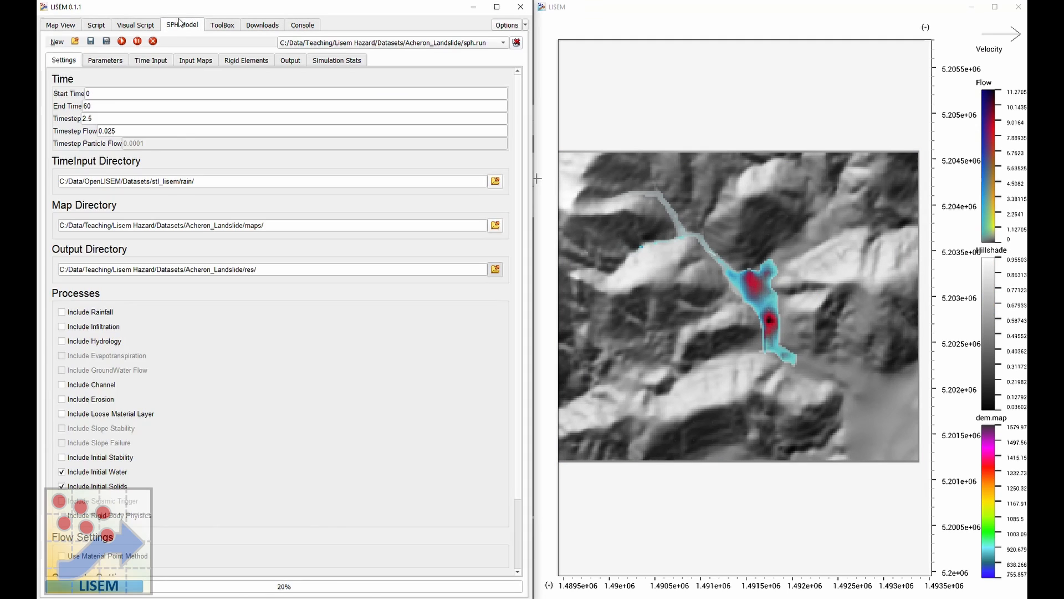
click(154, 42)
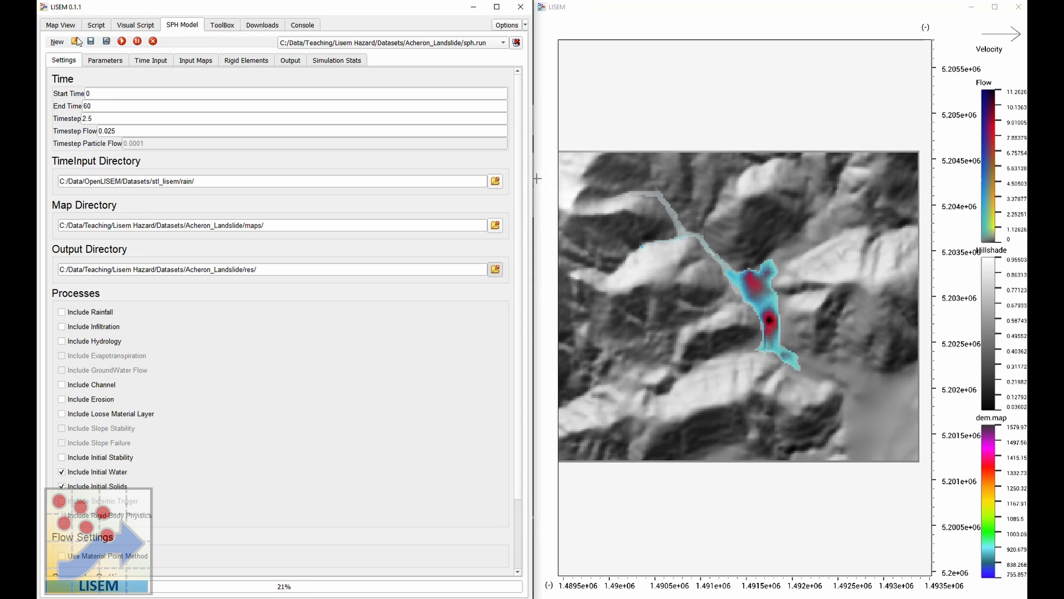
- Open the Acheron landslide dataset's res folder in the script file browser and widen its file list
click(97, 26)
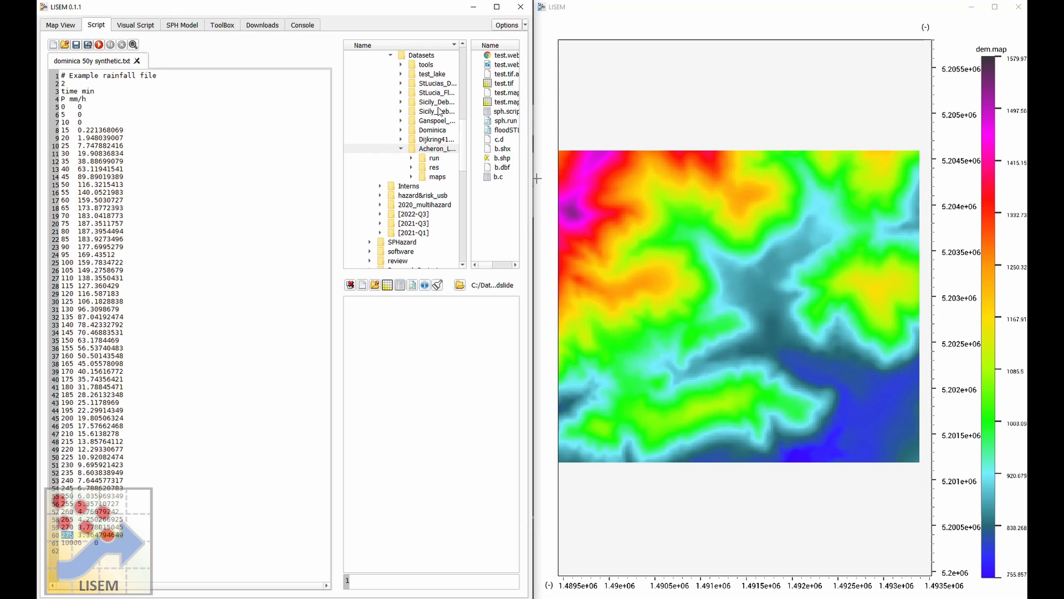
click(435, 167)
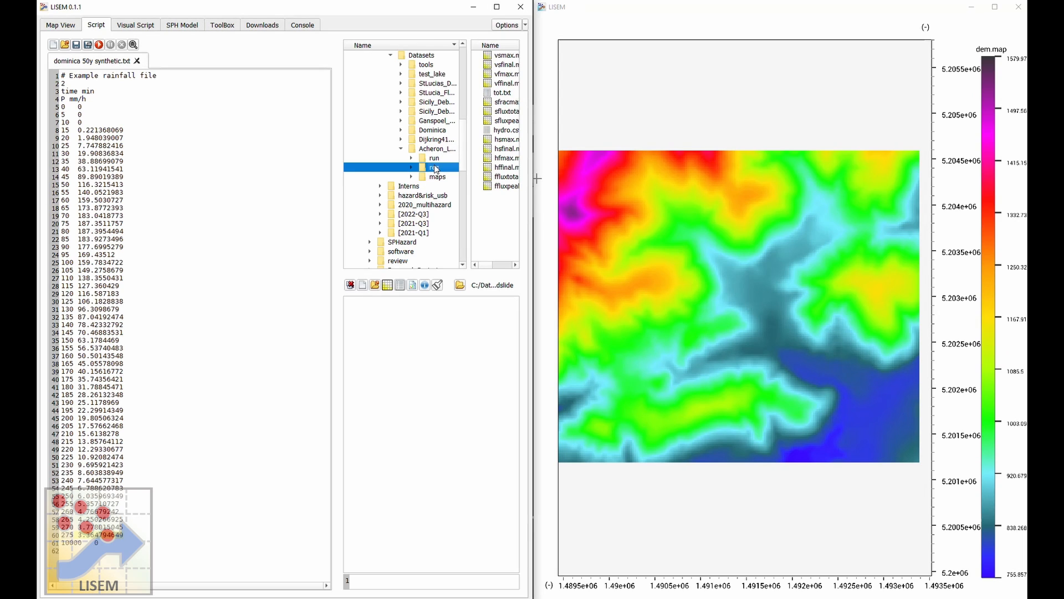
drag(468, 107, 395, 113)
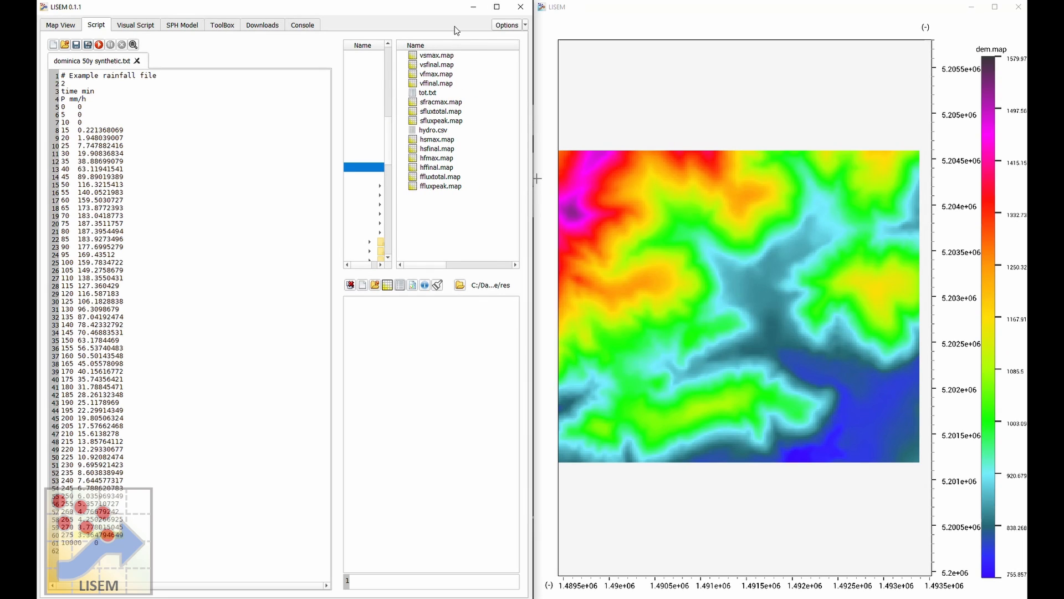
- Display the maximum and final height results hfmax.map, hsmax.map, hsfinal.map and hffinal.map in the map viewer
click(445, 57)
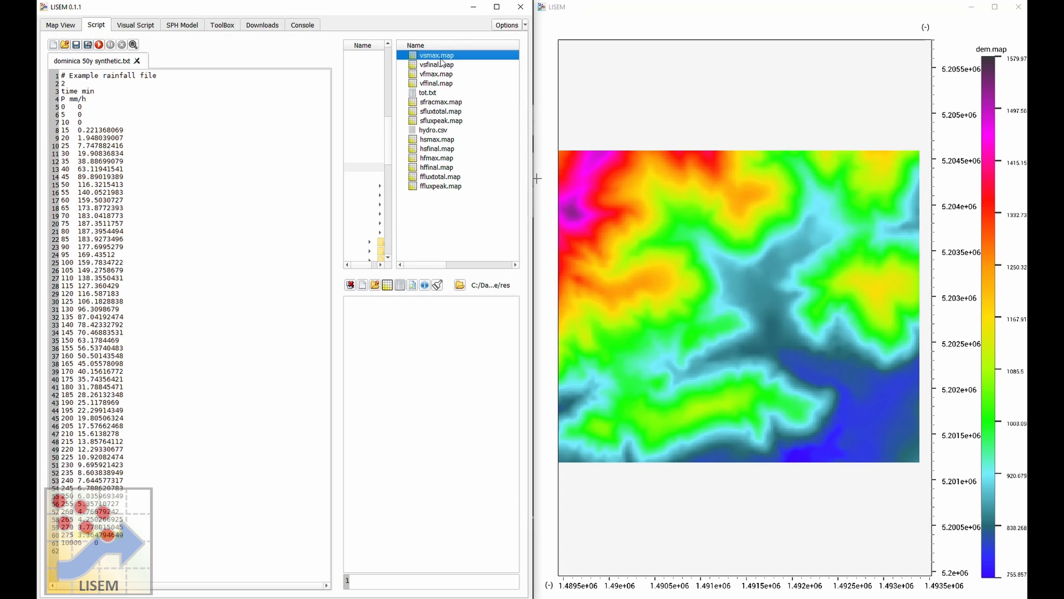
click(436, 160)
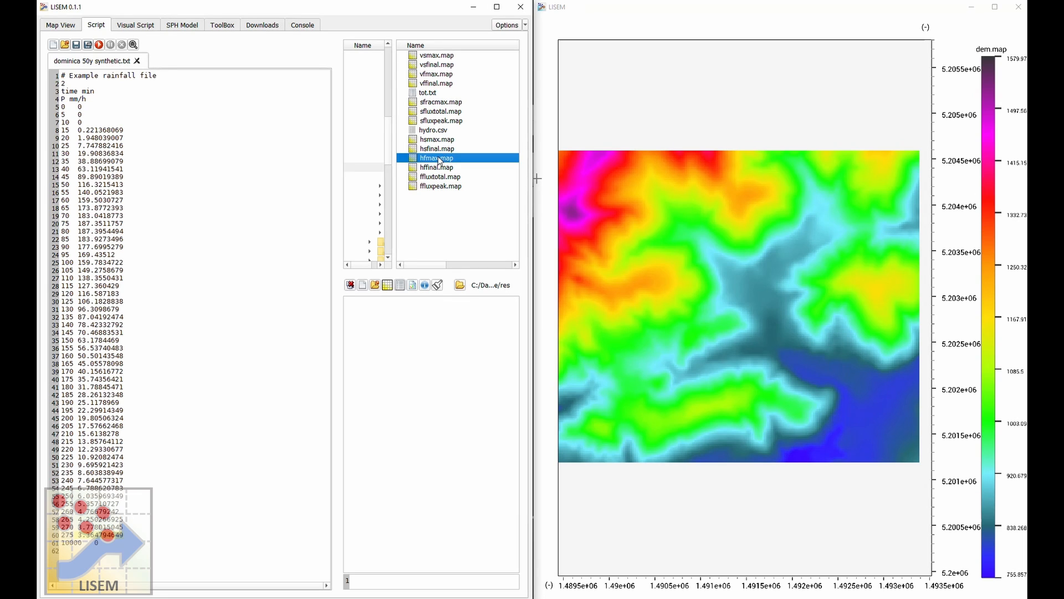
double_click(443, 161)
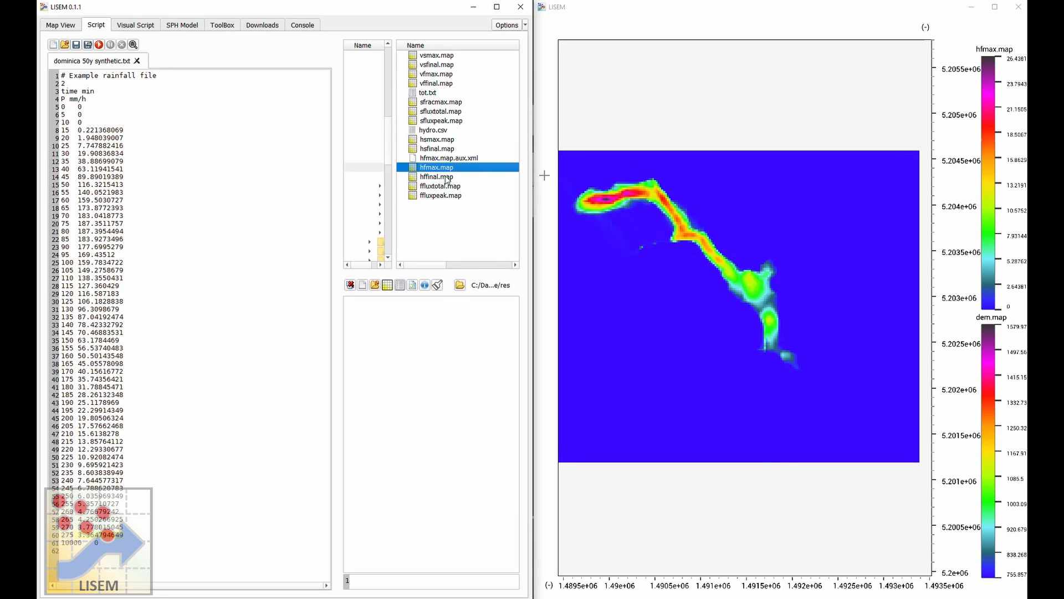
double_click(444, 141)
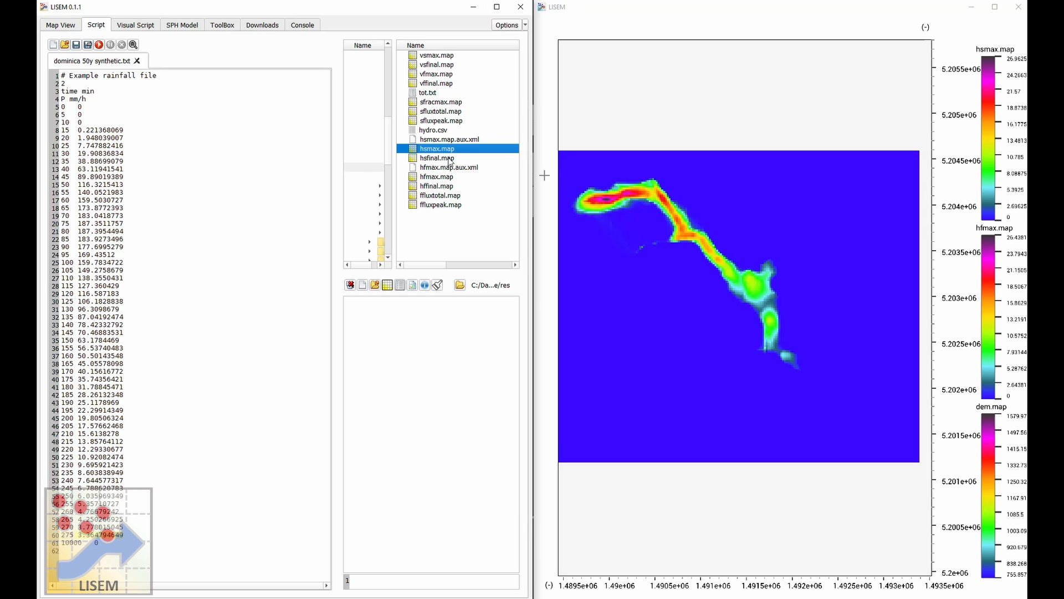
click(449, 159)
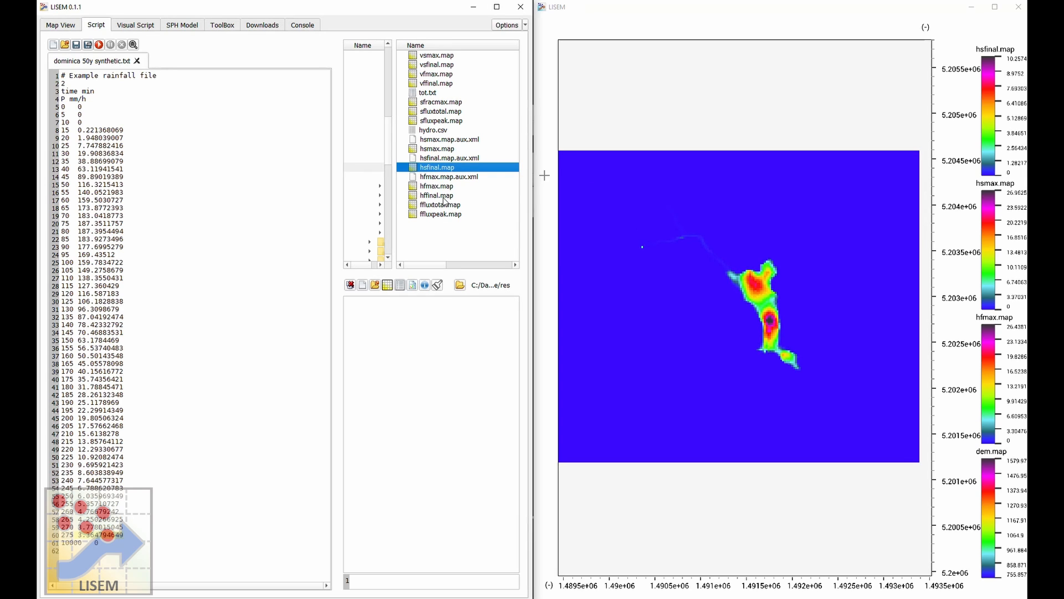
click(442, 197)
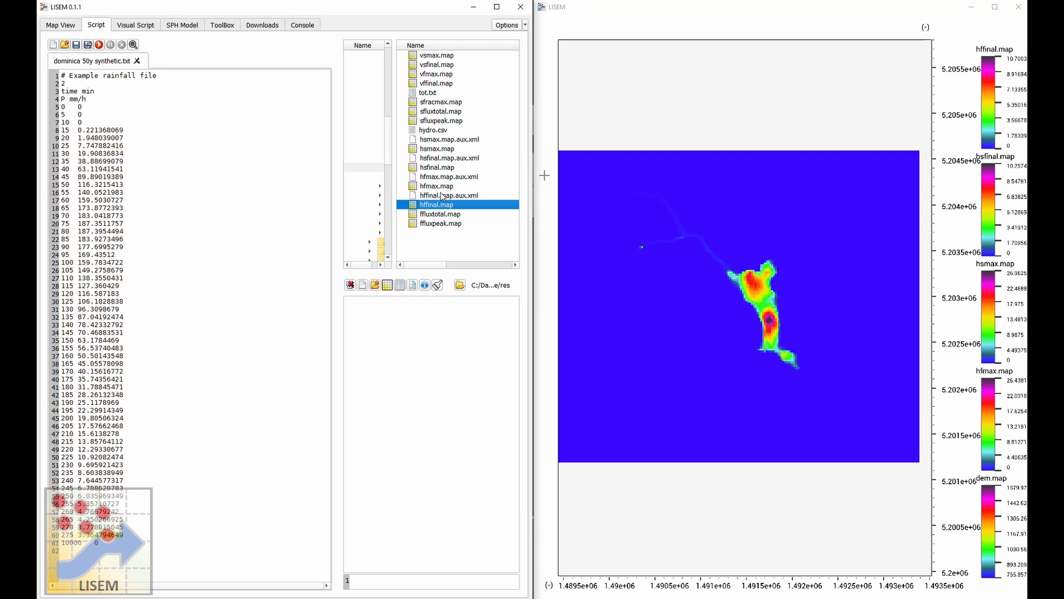
- Display the solid flux and fraction results sfluxtotal.map, sfluxpeak.map and sfracmax.map in the map viewer
click(431, 113)
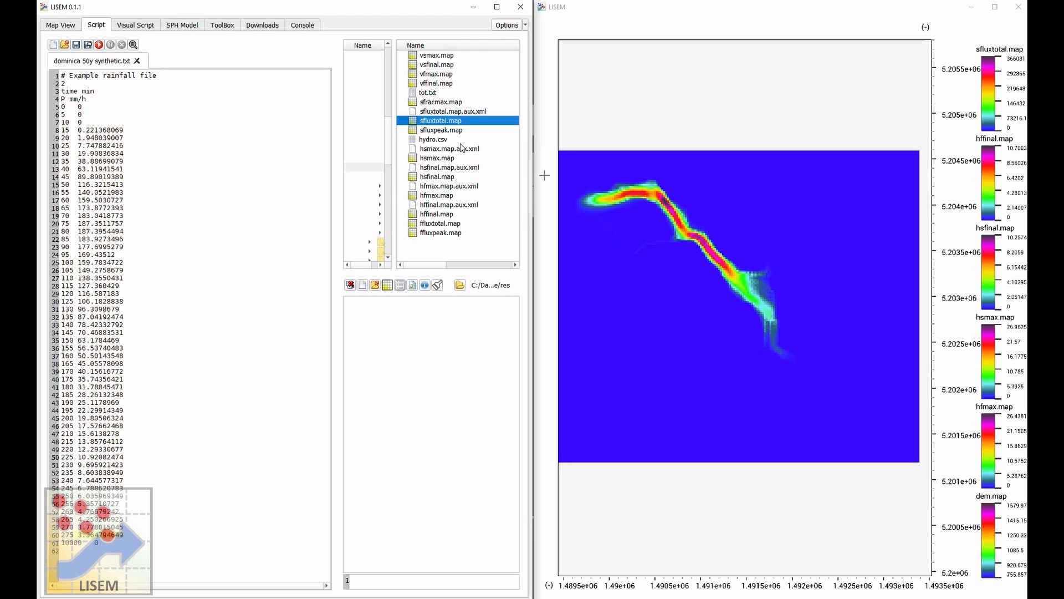
click(458, 130)
click(450, 105)
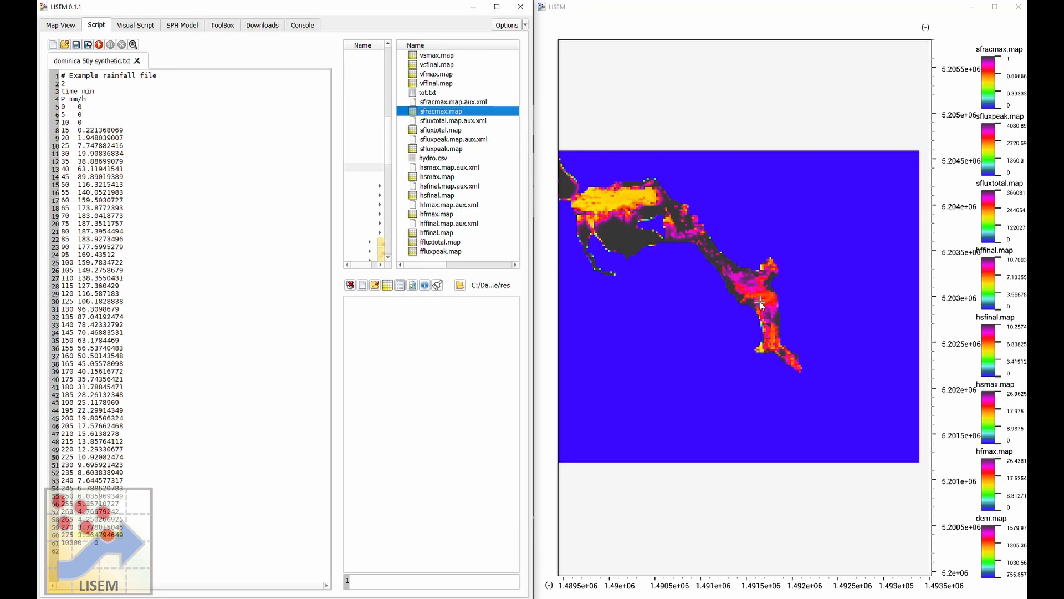
- Display the velocity results vffinal.map, vfmax.map and vsfinal.map in the map viewer
click(428, 83)
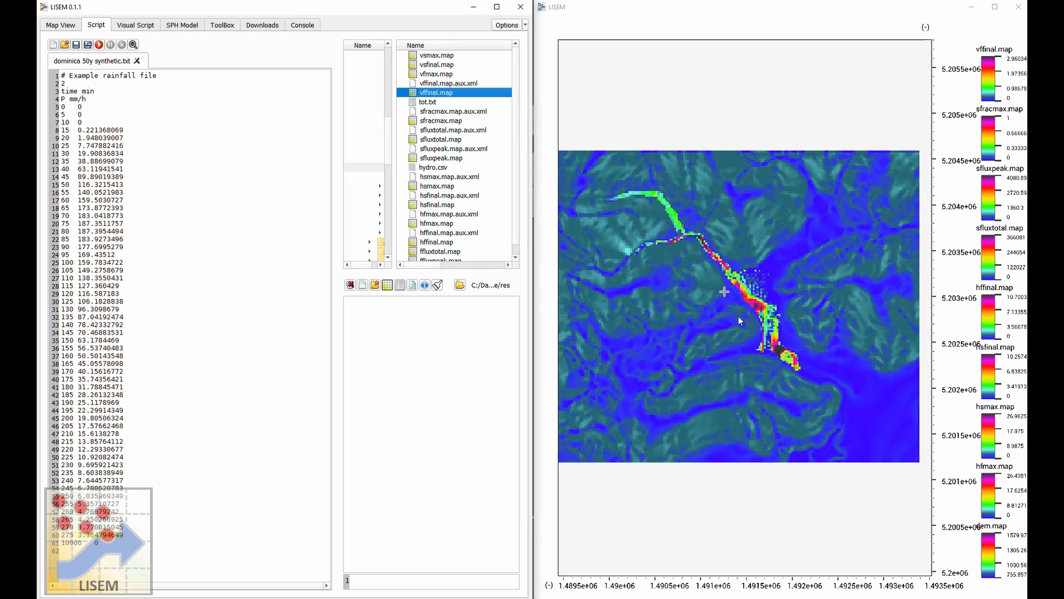
click(433, 75)
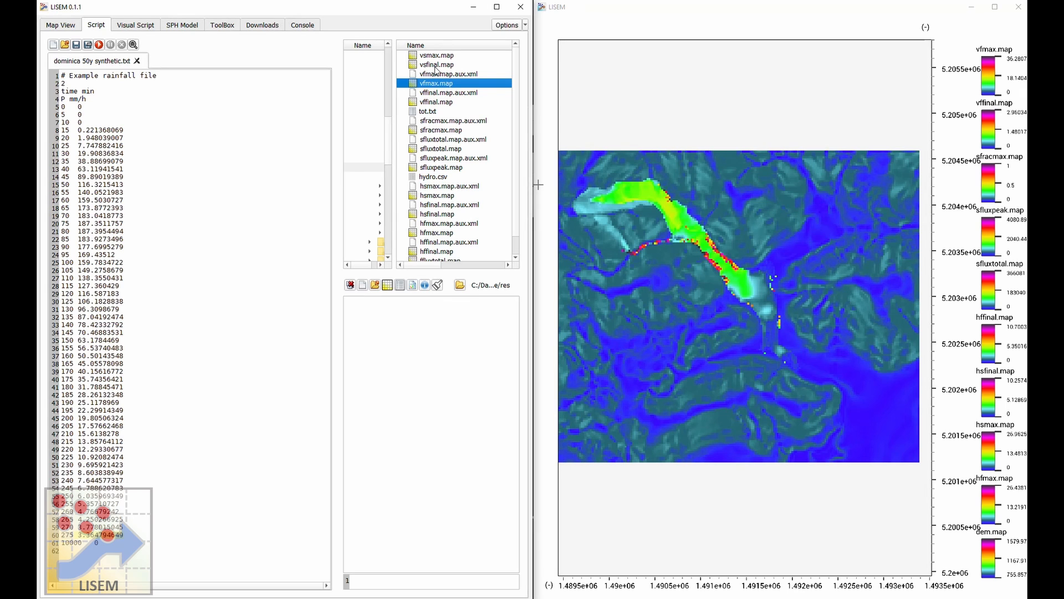
click(436, 67)
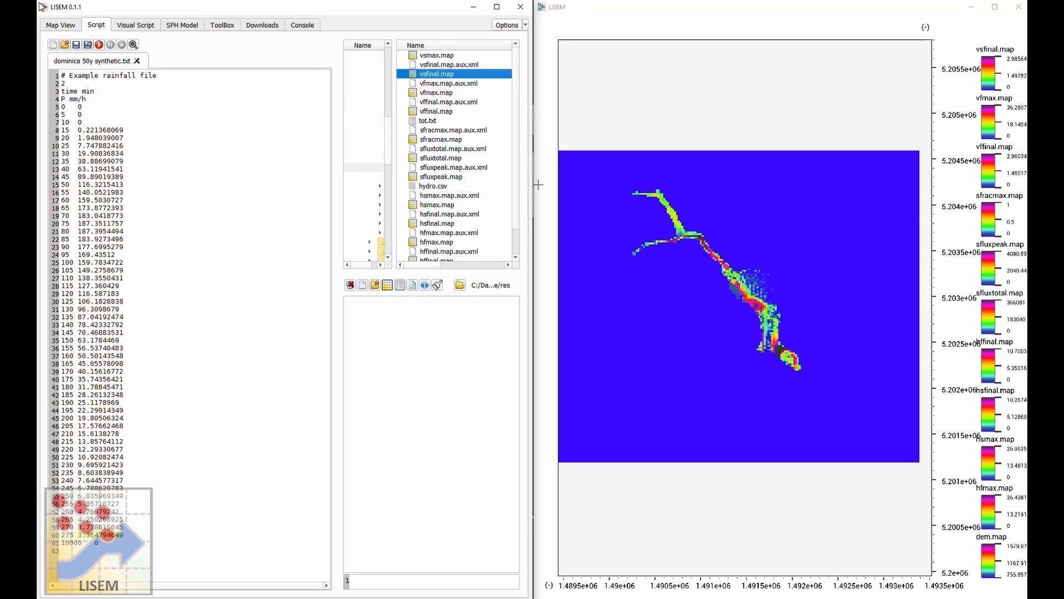
- Open the totals file tot.txt from the results folder and highlight the total surface flow value
scroll(470, 148, down, 1)
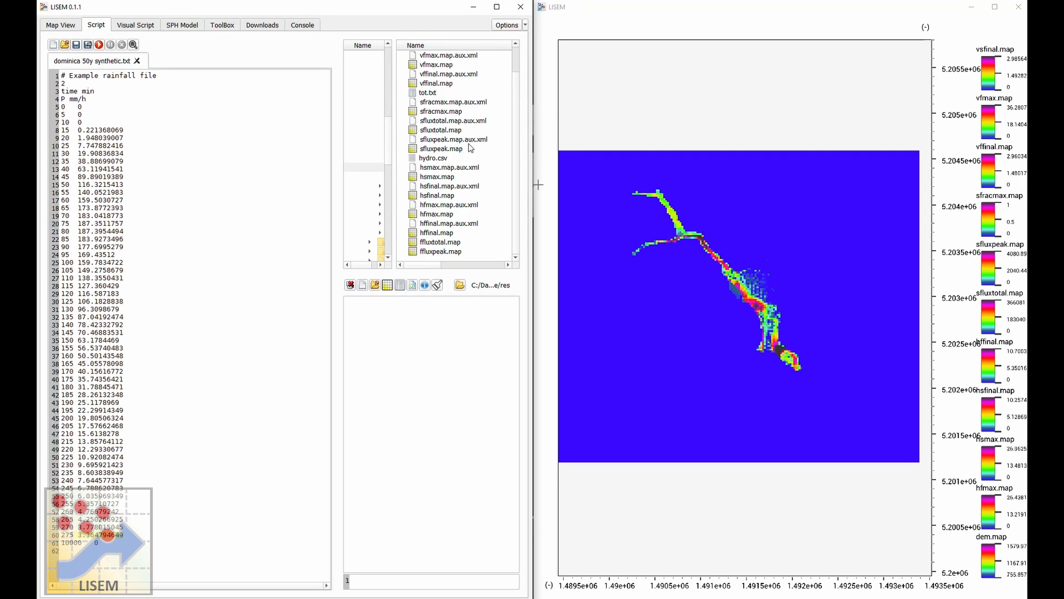
click(430, 93)
click(400, 286)
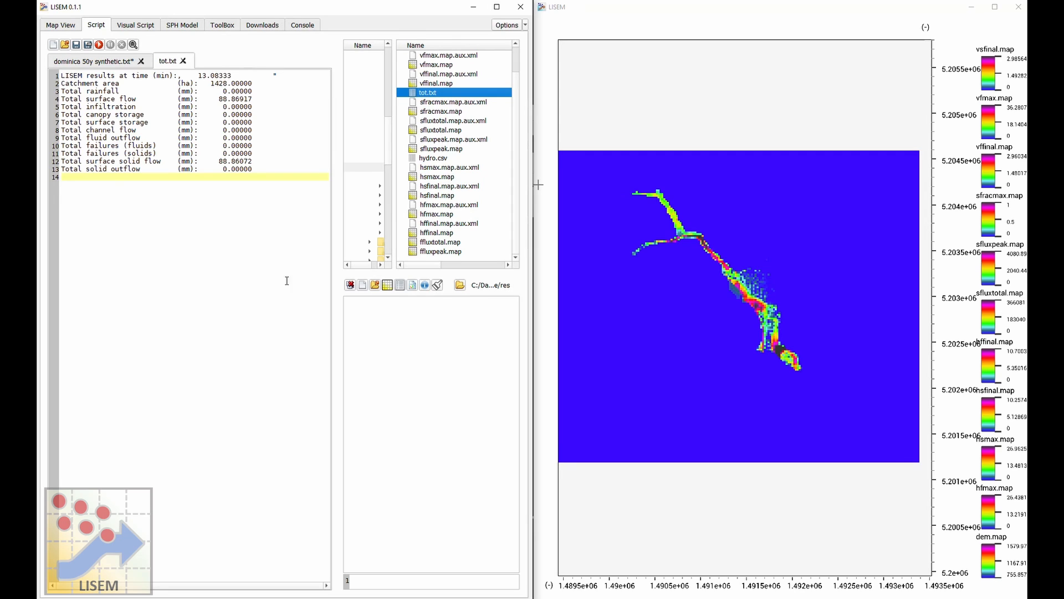
drag(61, 98, 220, 100)
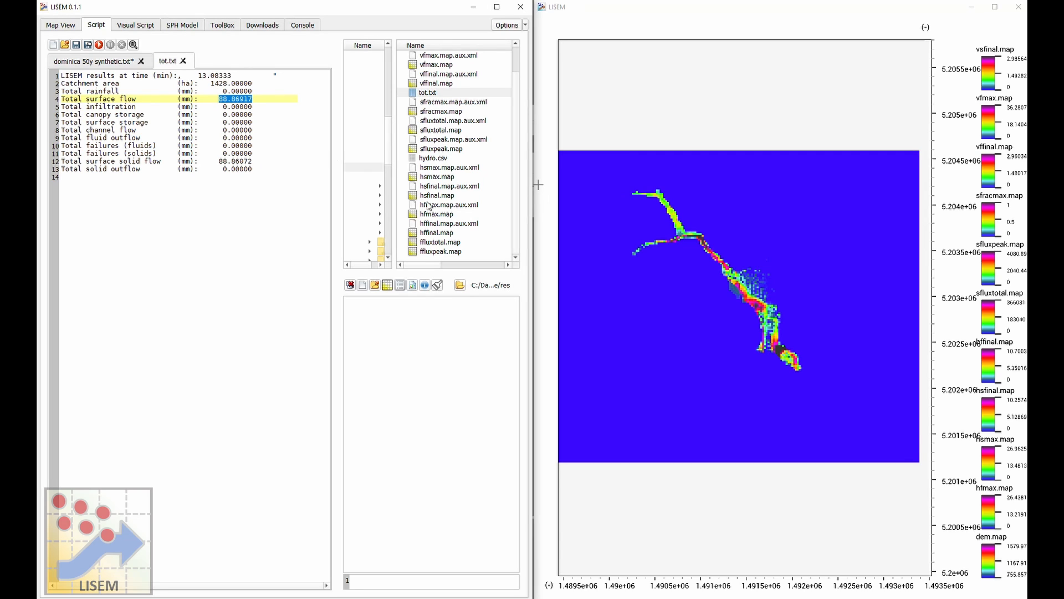
- Select the hydro.csv file in the results folder
click(438, 159)
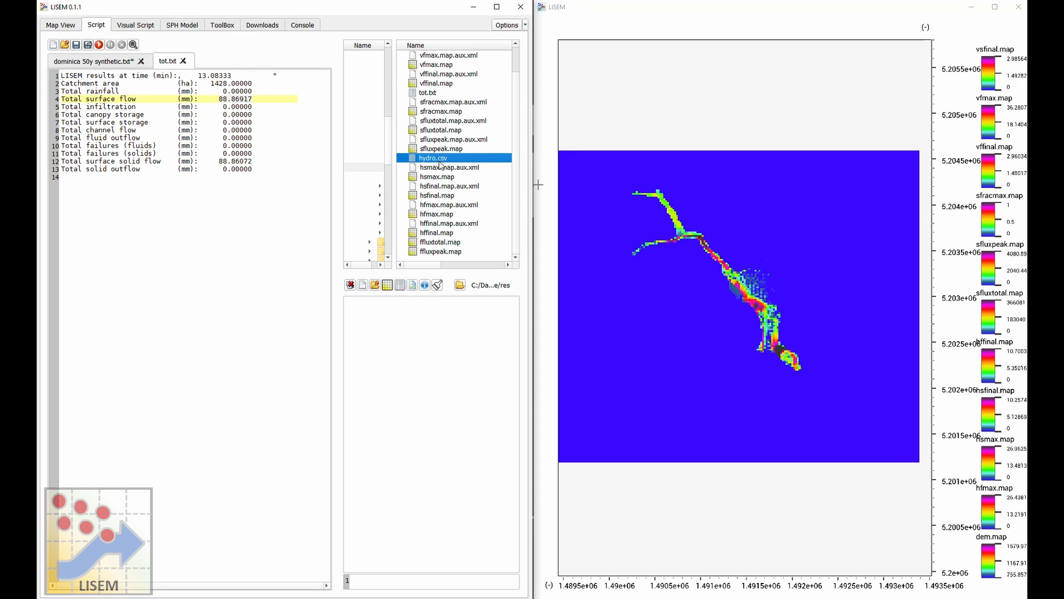
mouse_move(431, 266)
mouse_down()
mouse_move(476, 265)
mouse_move(423, 263)
mouse_up()
scroll(438, 177, up, 1)
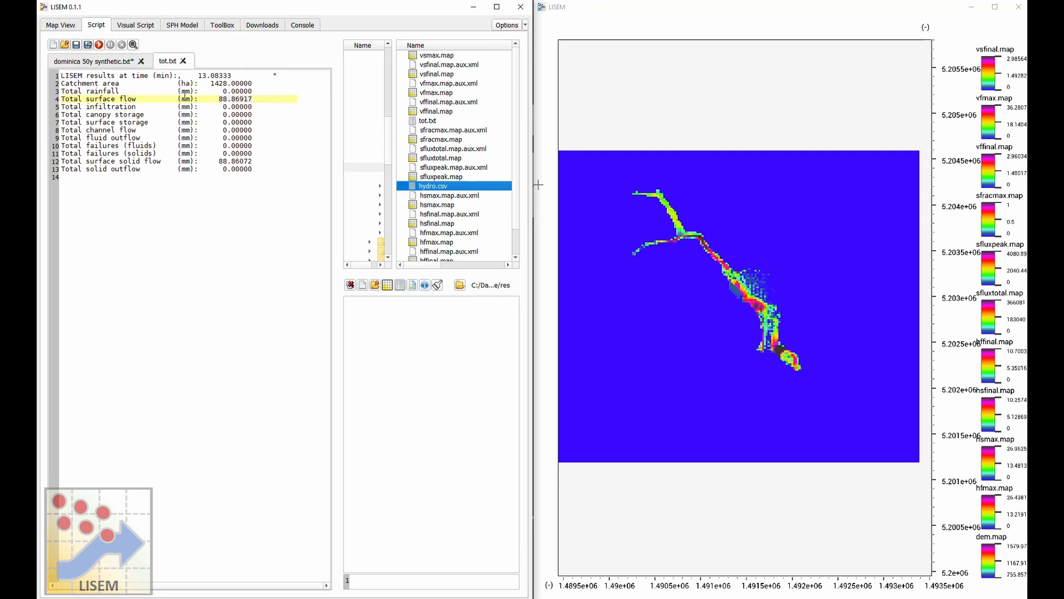
- Display the impact map ac_impact.map from the Acheron dataset's maps folder in the map viewer
drag(338, 153, 292, 153)
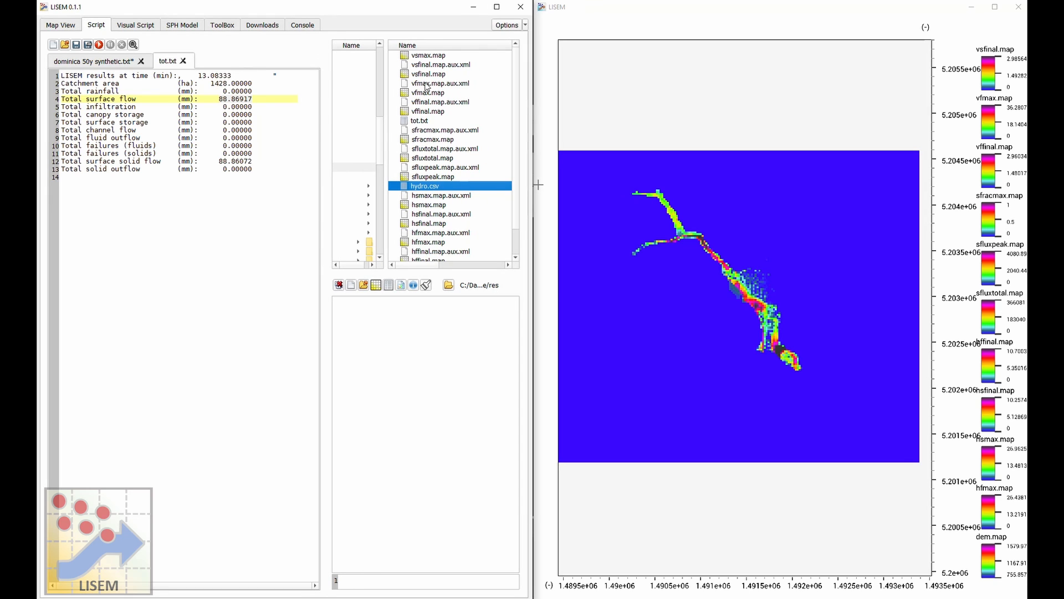
drag(387, 95, 462, 95)
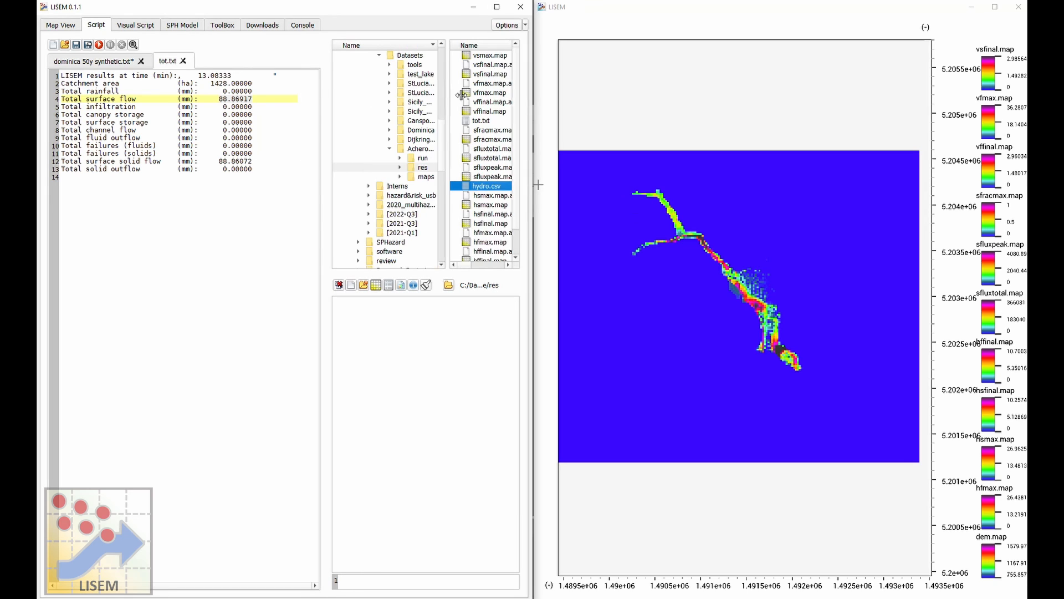
click(422, 177)
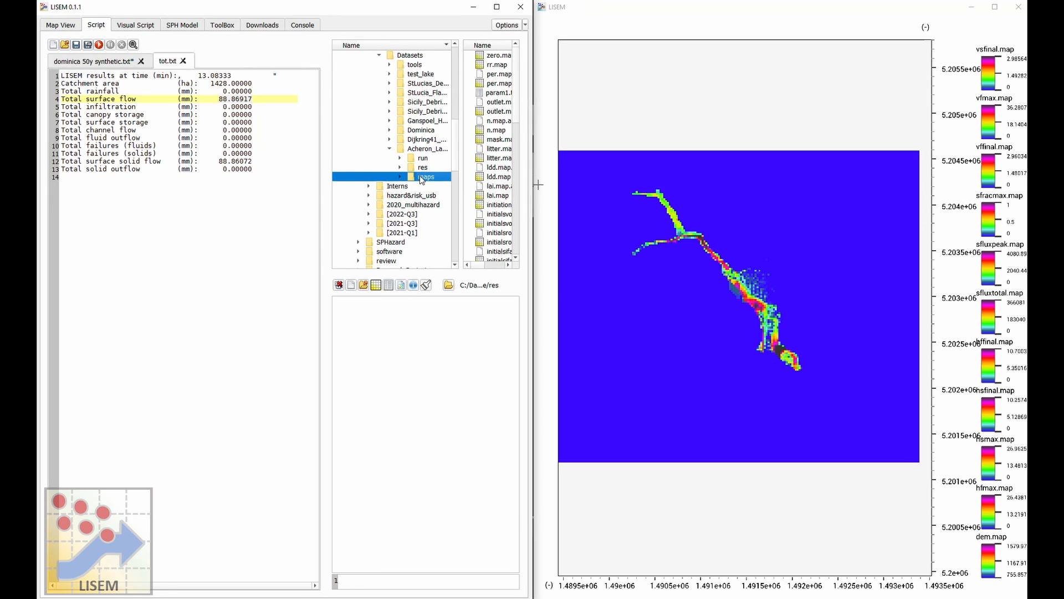
drag(461, 115, 371, 118)
scroll(453, 177, down, 15)
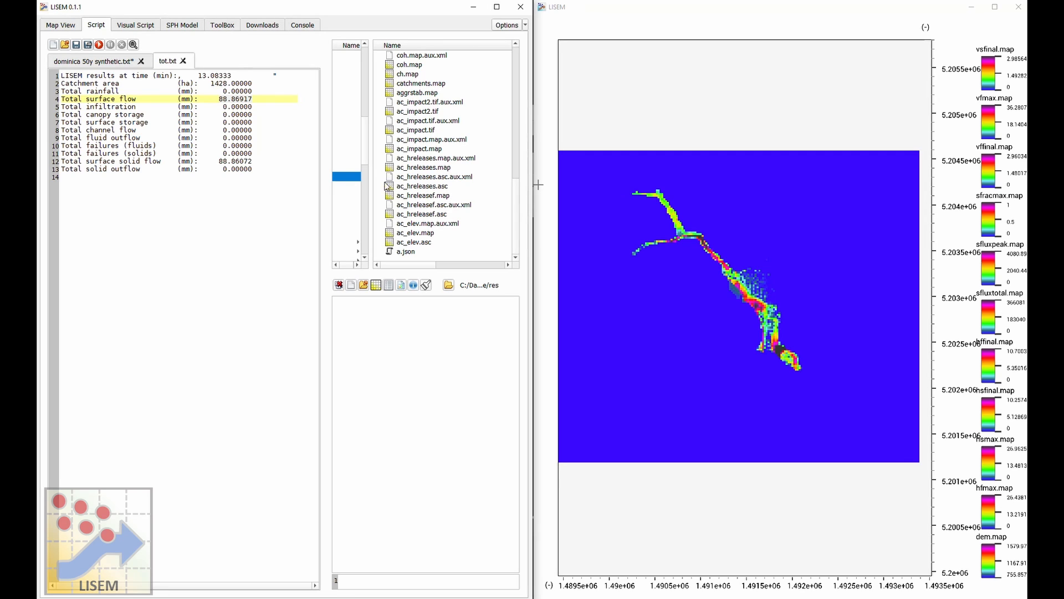
double_click(416, 149)
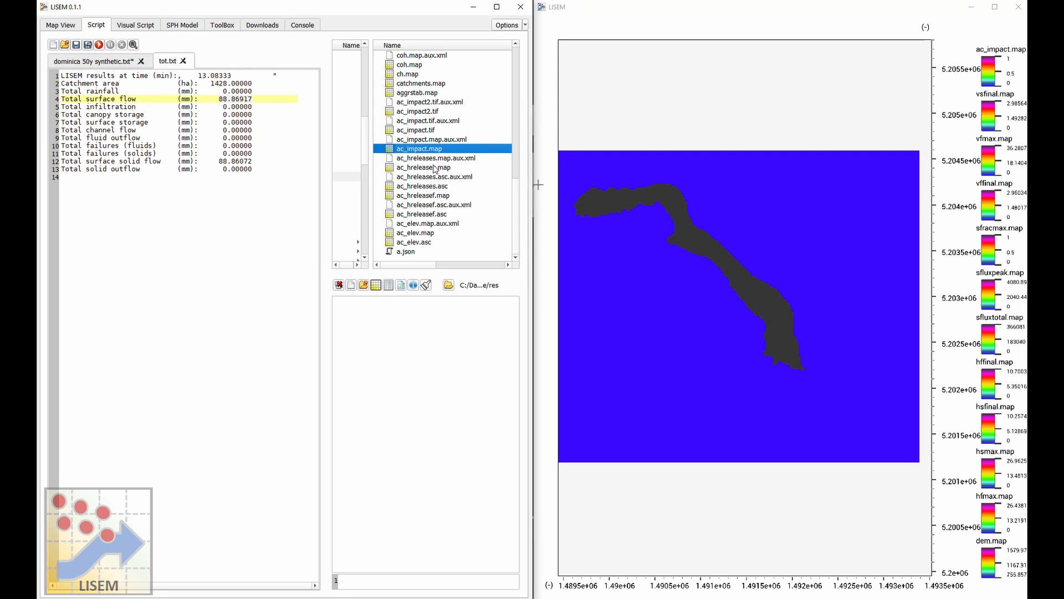
- Return to the Acheron dataset's res folder and display the maximum solid height result hsmax.map in the map viewer
drag(371, 121, 394, 148)
click(424, 167)
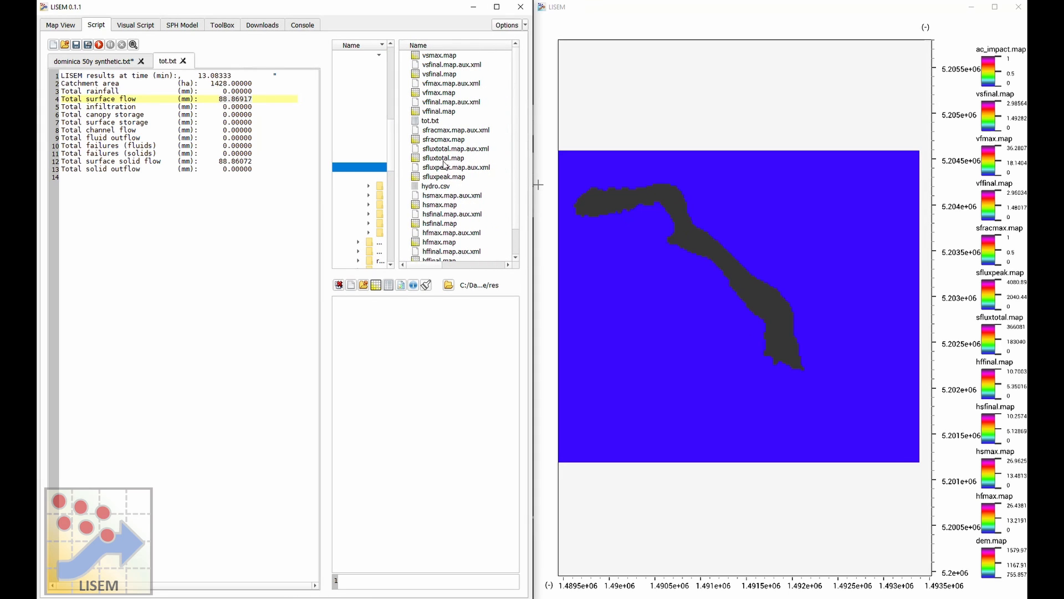
click(447, 207)
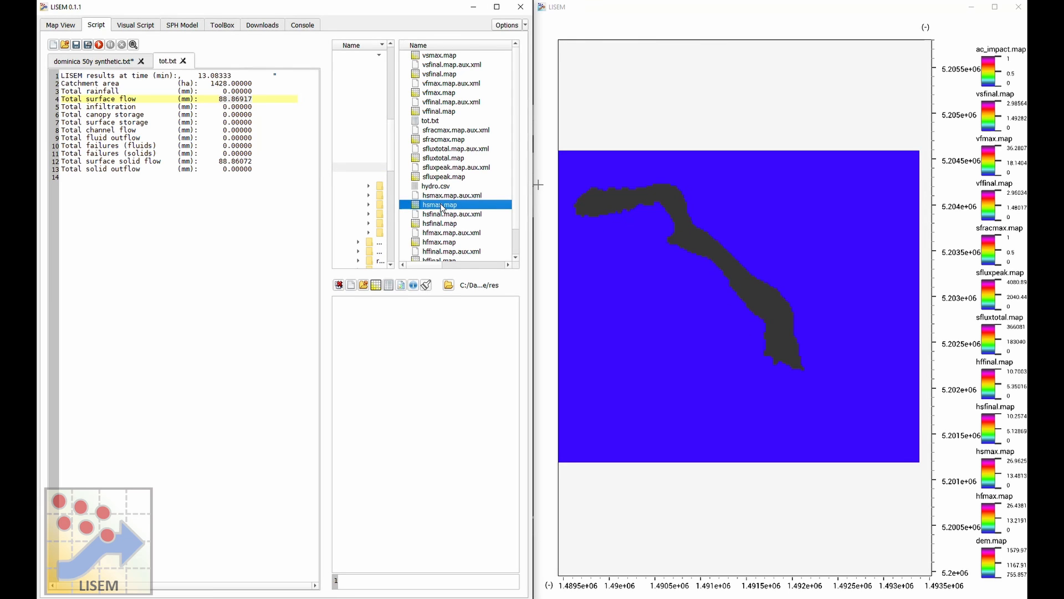
double_click(440, 206)
- Keep only the hsmax.map and ac_impact.map layers and make ac_impact.map partly transparent to compare the two
click(55, 25)
drag(410, 90, 400, 92)
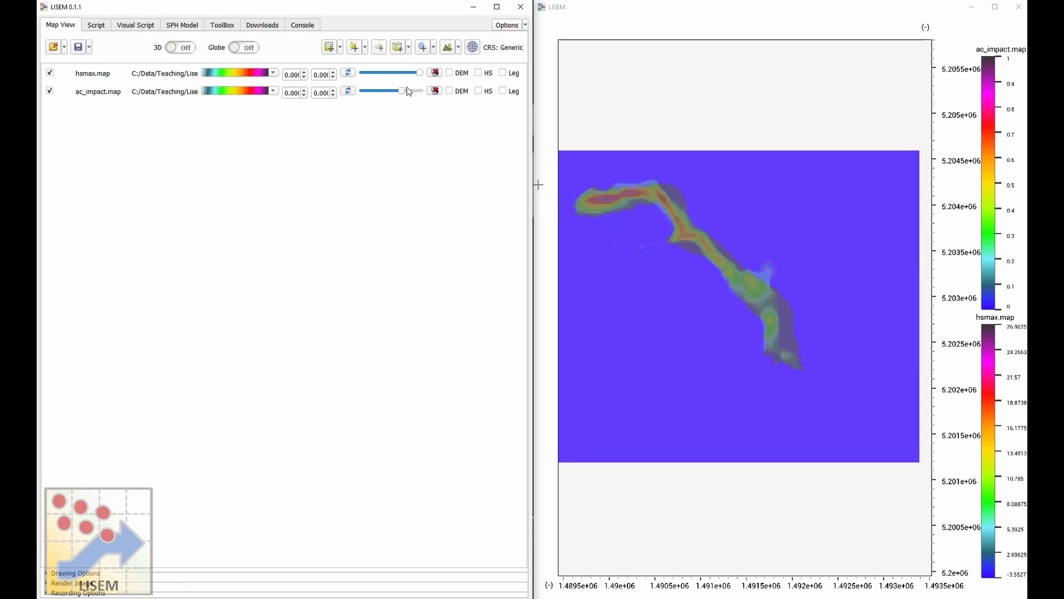
drag(408, 92, 402, 91)
- Close the dominica 50y synthetic.txt rainfall file without saving its changes, and close tot.txt in the script editor
click(96, 26)
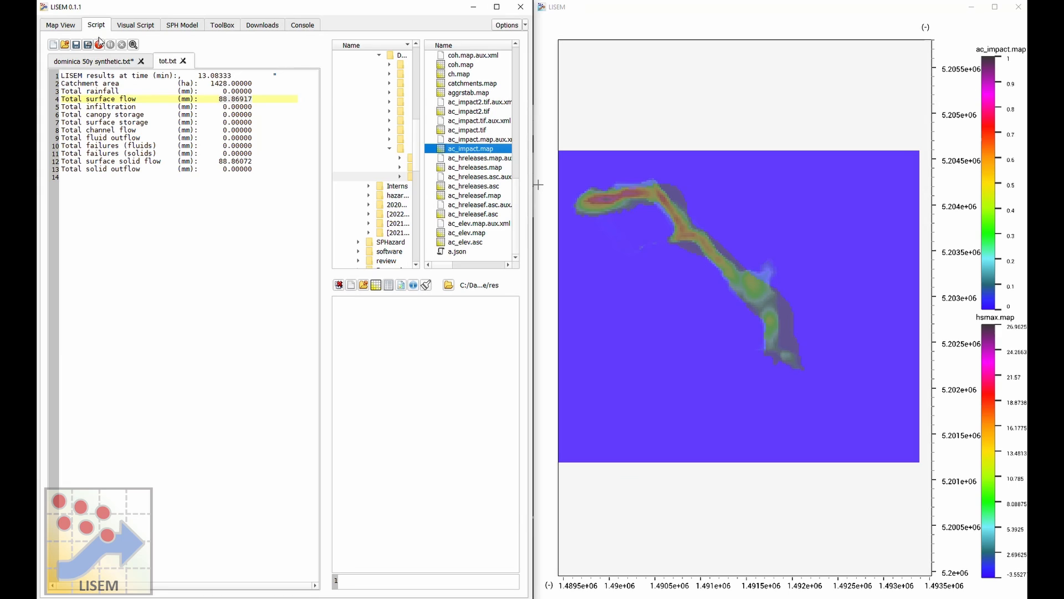
click(103, 65)
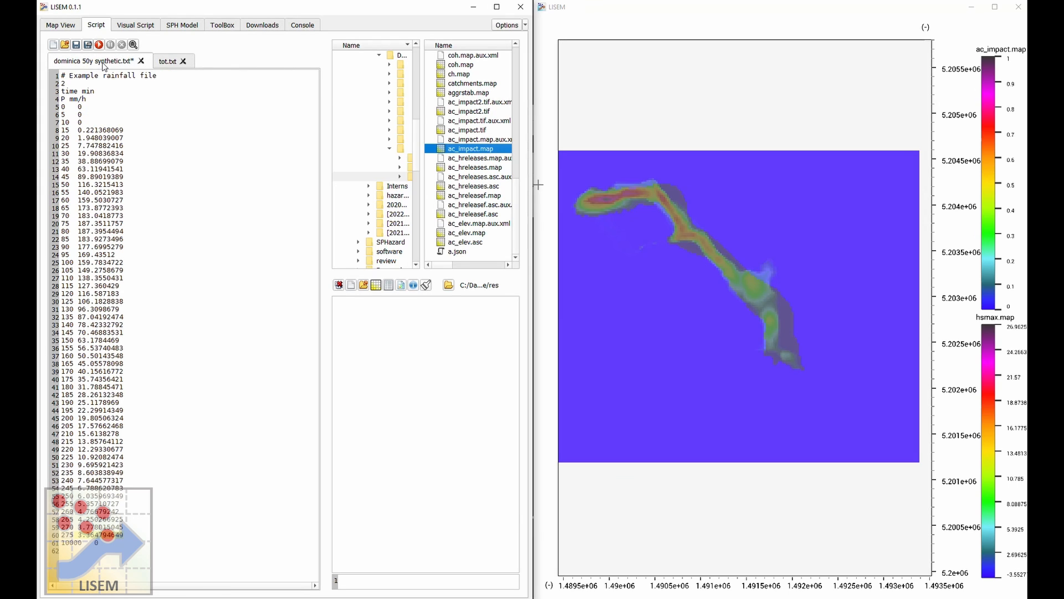
click(141, 61)
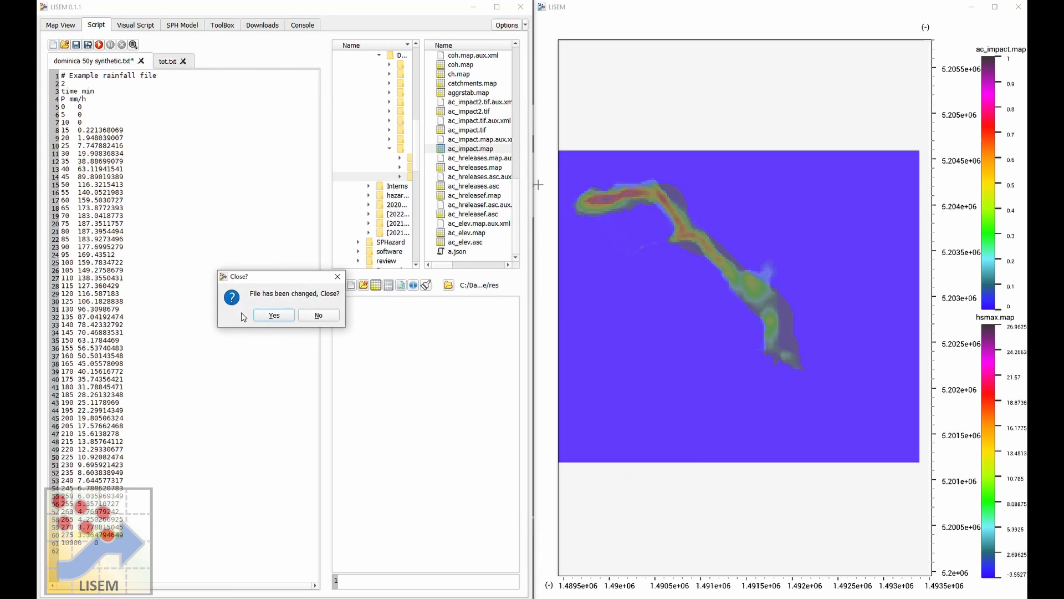
click(274, 315)
click(78, 61)
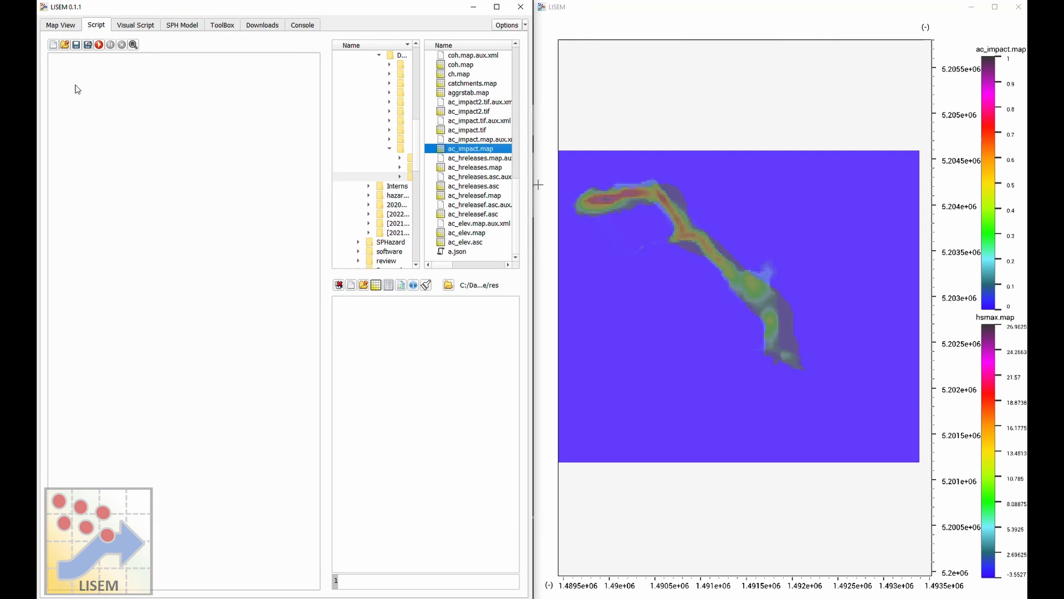
- Create a new script saved as calibration.script and replace its default code with the copied calibration code
click(54, 45)
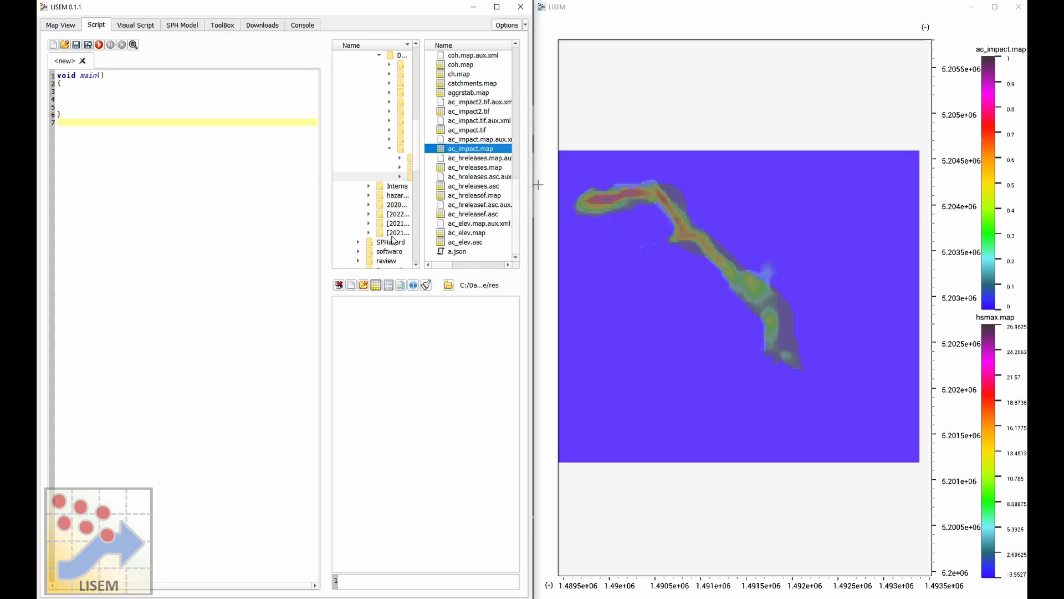
click(166, 230)
key(ctrl+a)
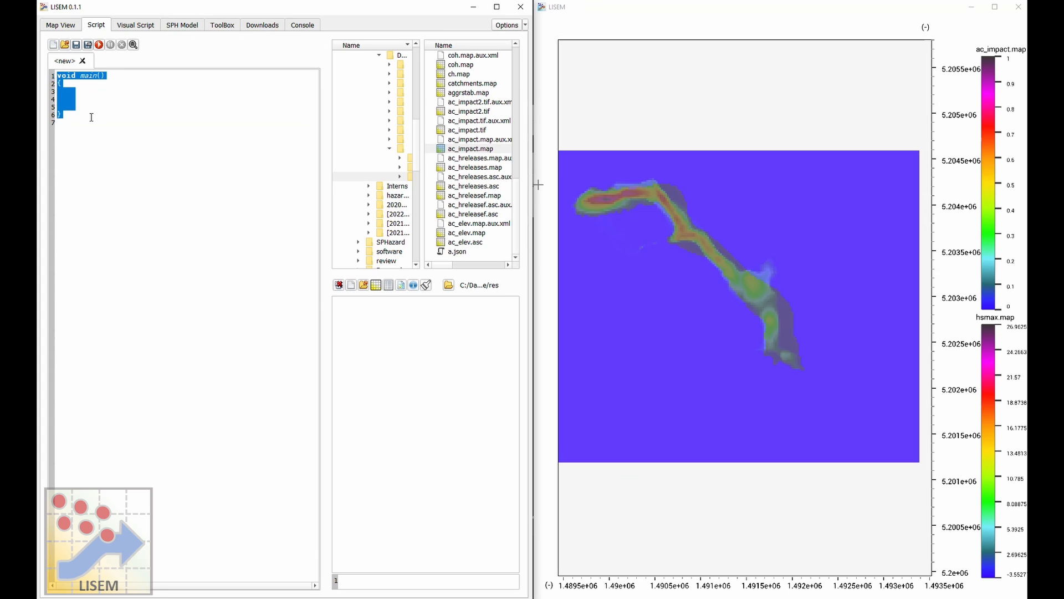
click(87, 45)
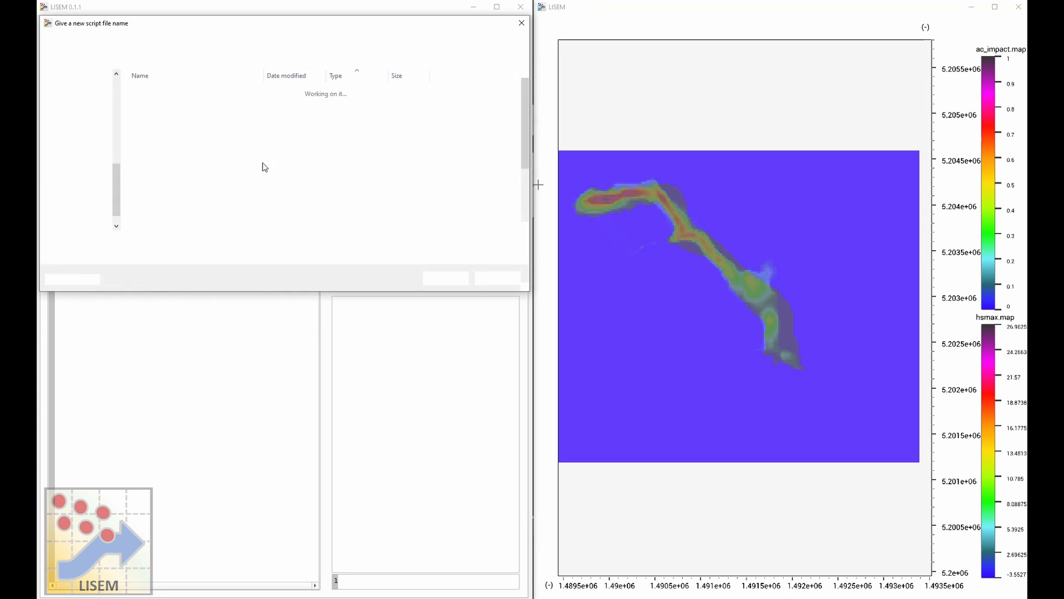
text(calibration.script)
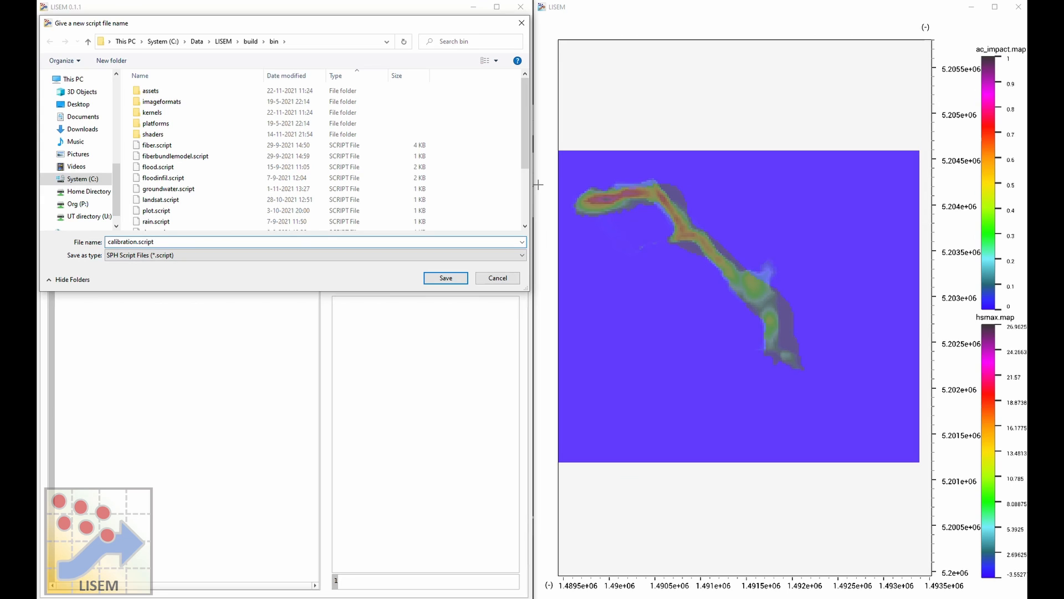
key(Return)
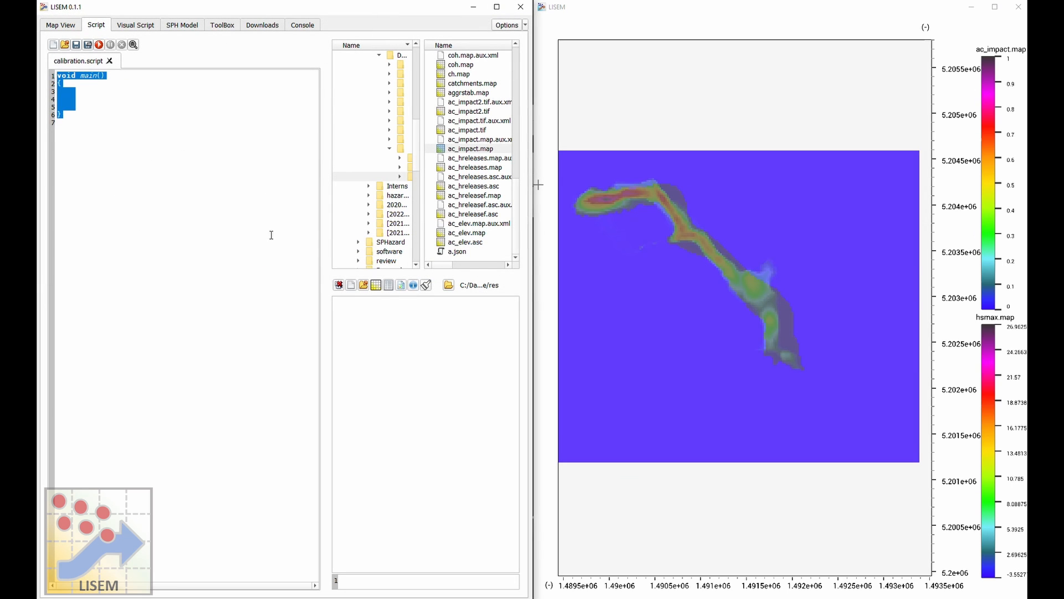
key(ctrl+v)
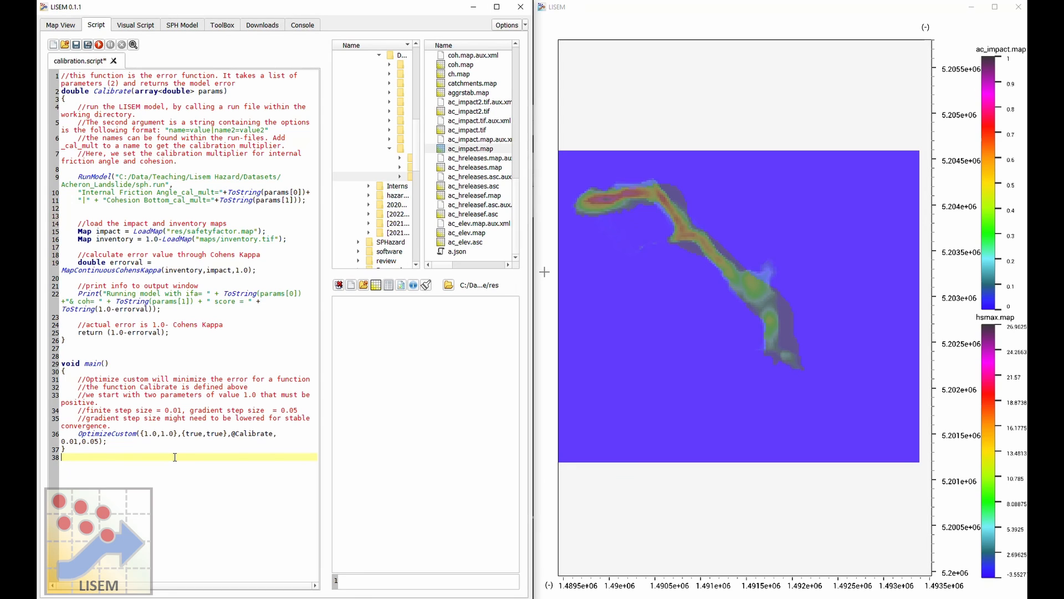
- Examine the script's main function, highlighting its comments, the OptimizeCustom call and the Calibrate argument
click(62, 363)
drag(61, 363, 188, 363)
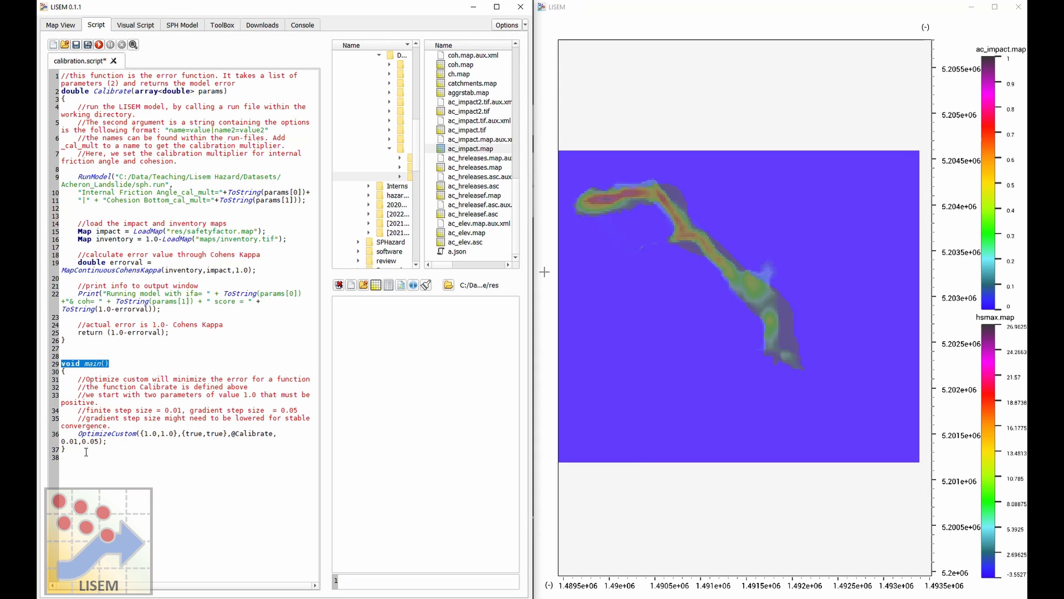
drag(79, 380, 159, 424)
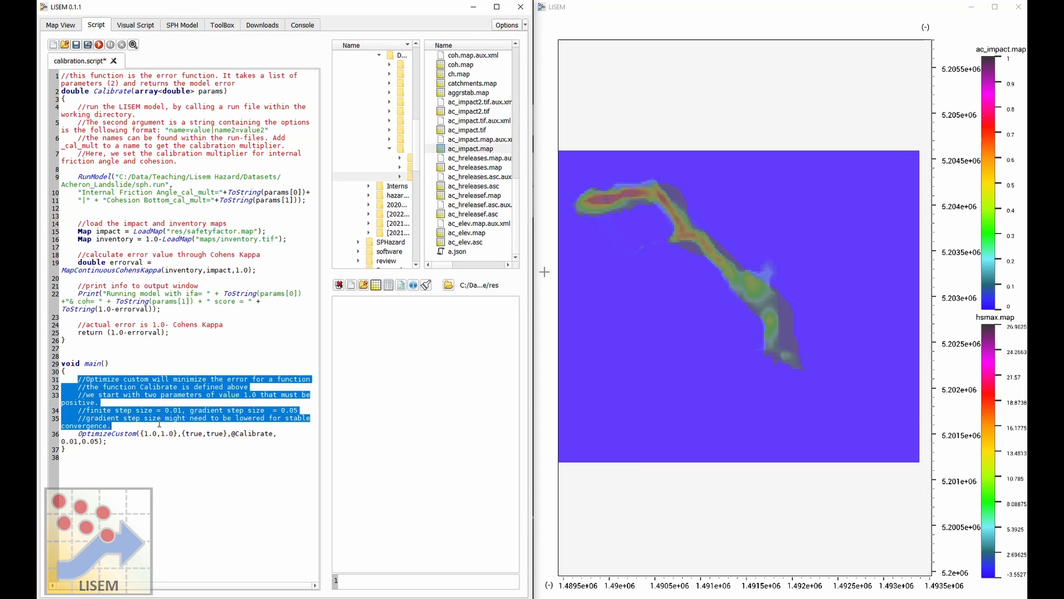
drag(78, 433, 128, 440)
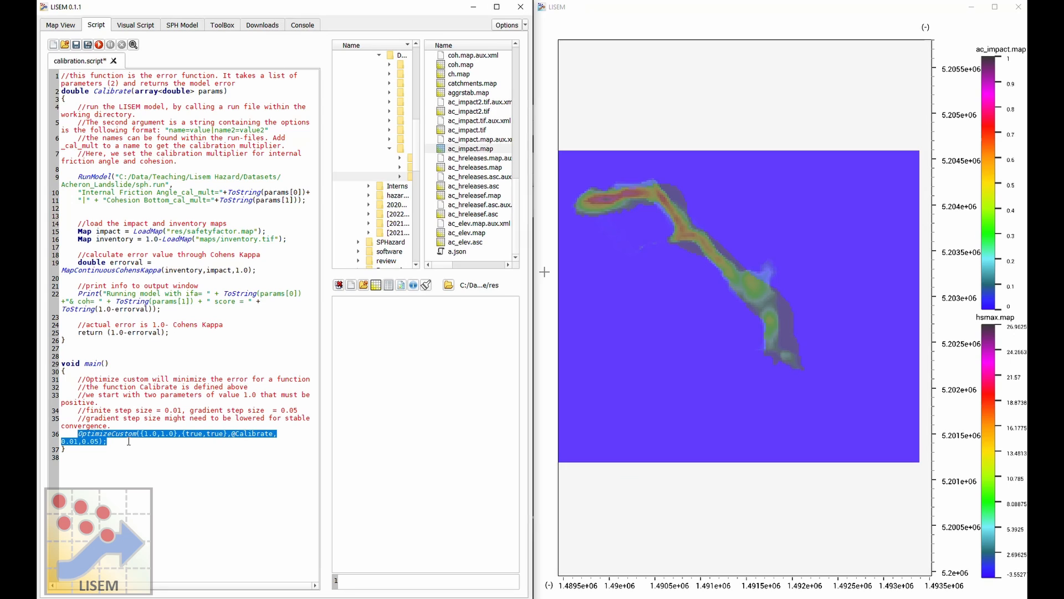
click(250, 435)
drag(235, 434, 273, 434)
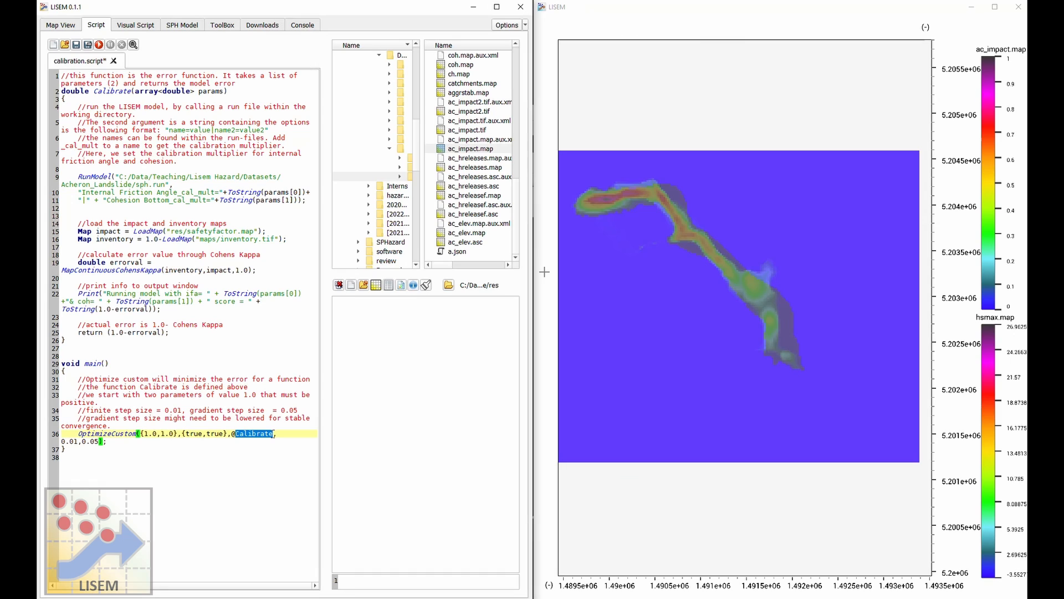
drag(79, 433, 139, 433)
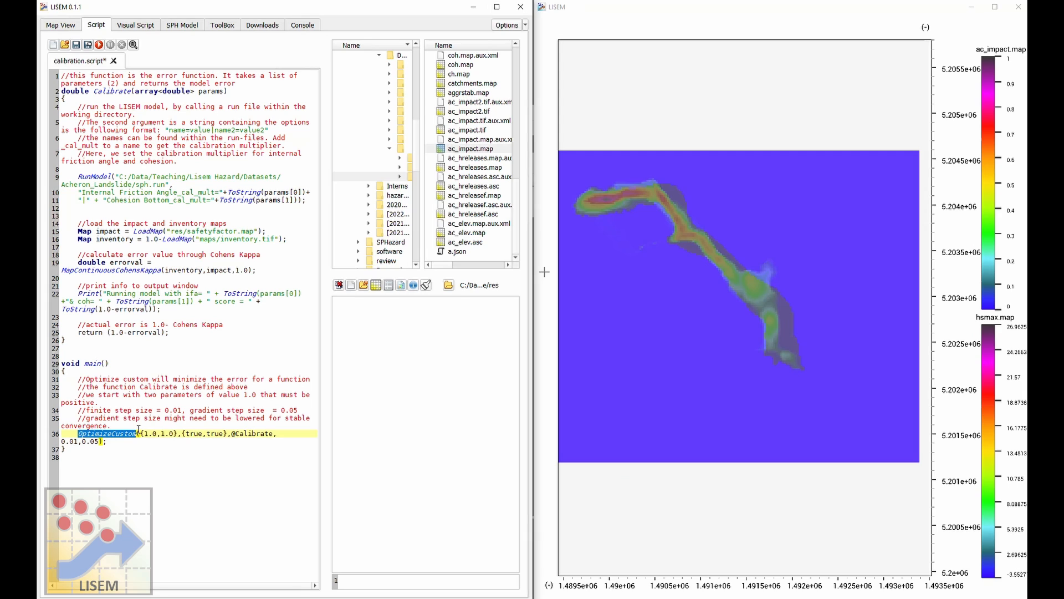
click(995, 596)
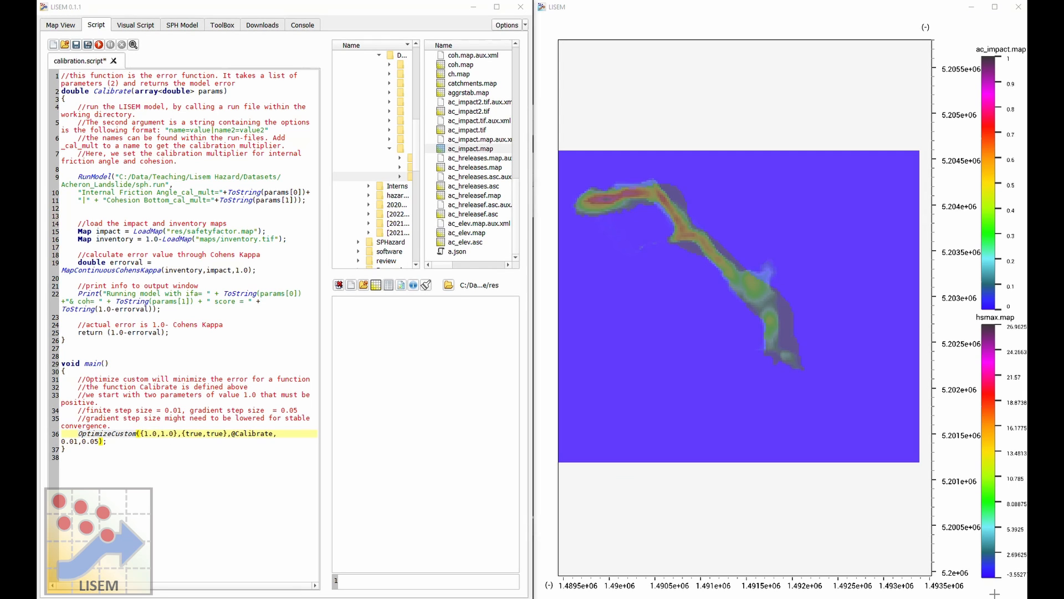